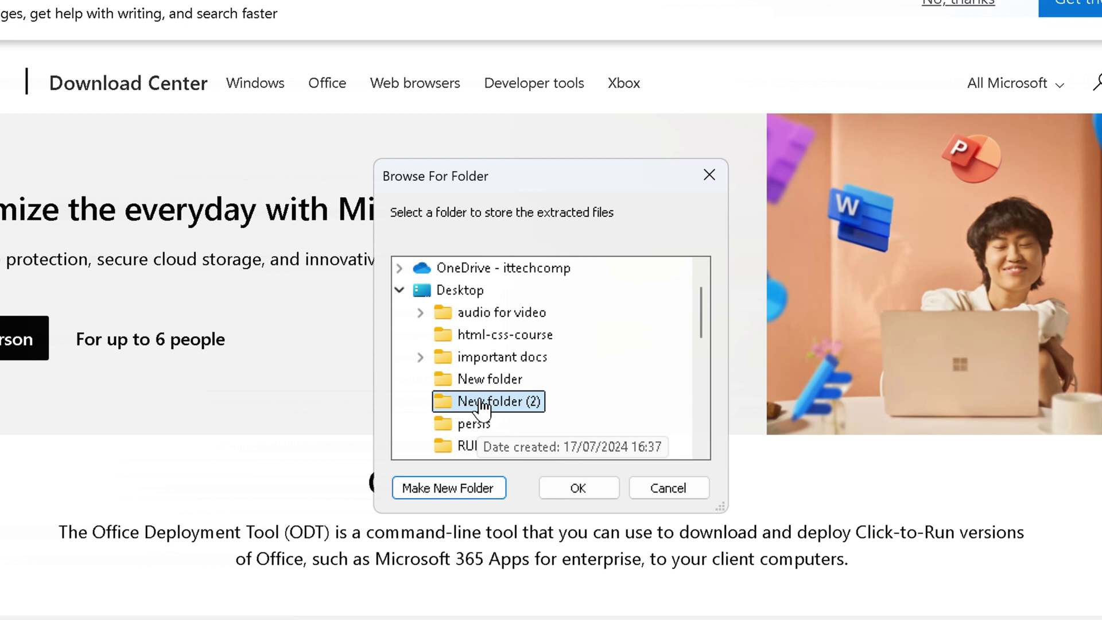
- Rename the desktop's New folder (2) as Office2024 and extract the Office Deployment Tool files into it
key(Home)
click(482, 402)
click(479, 399)
right_click(479, 399)
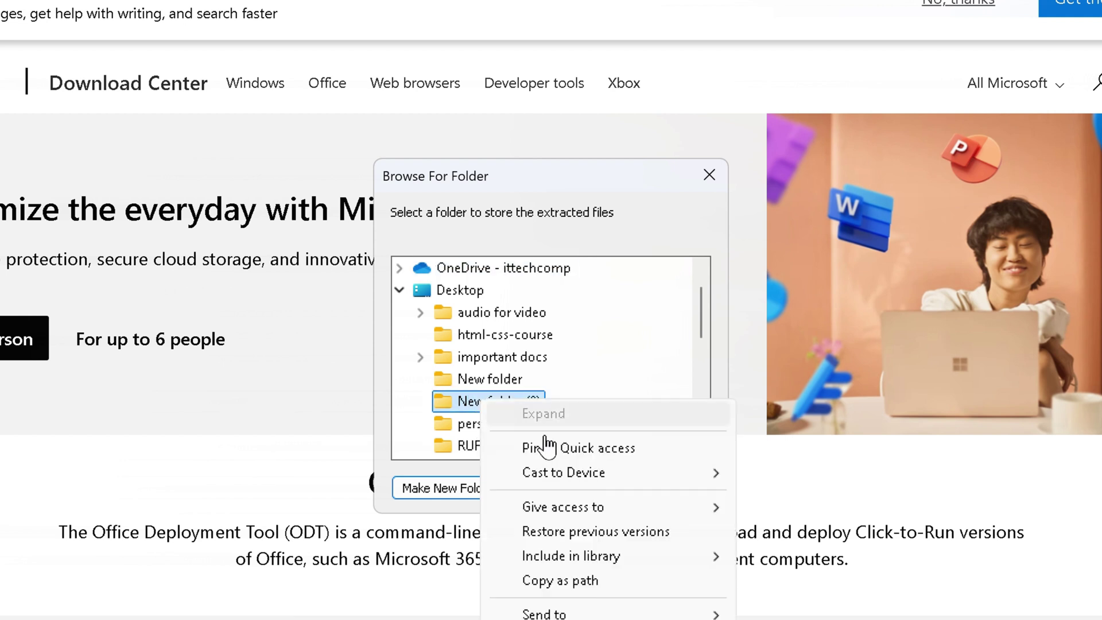
key(m)
key(BackSpace)
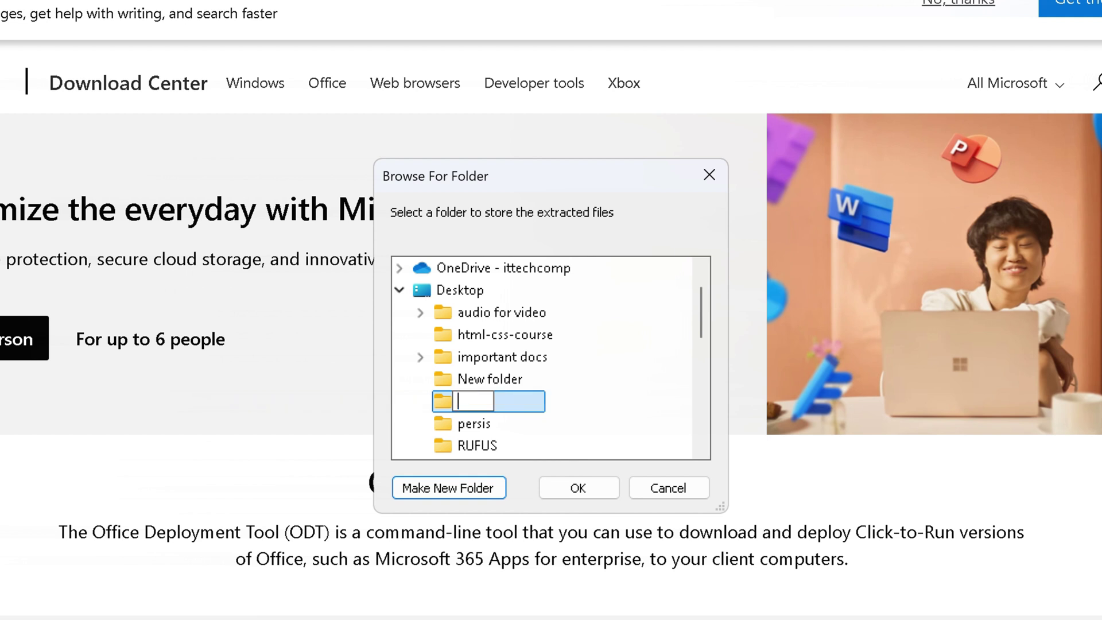
text(oFF)
key(BackSpace)
key(BackSpace)
text(Office)
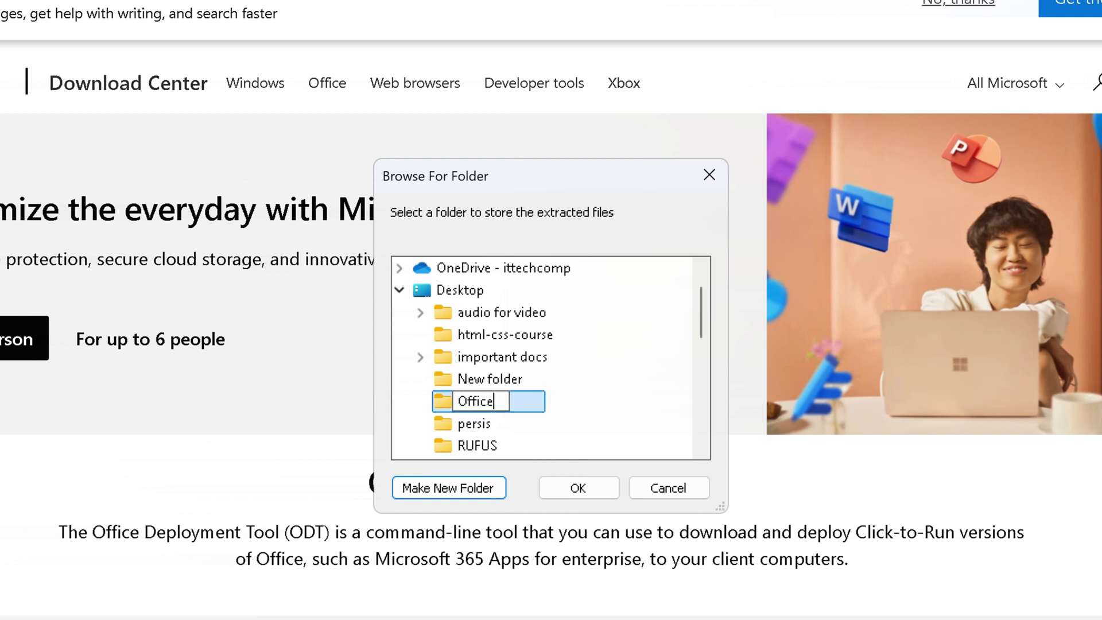
text(2024)
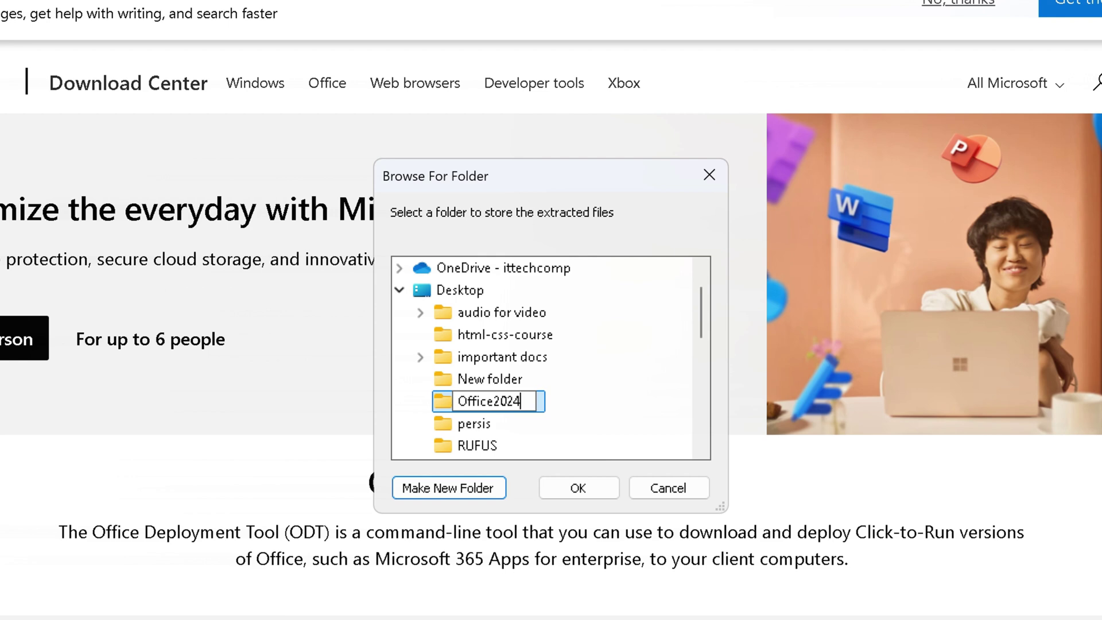
click(578, 488)
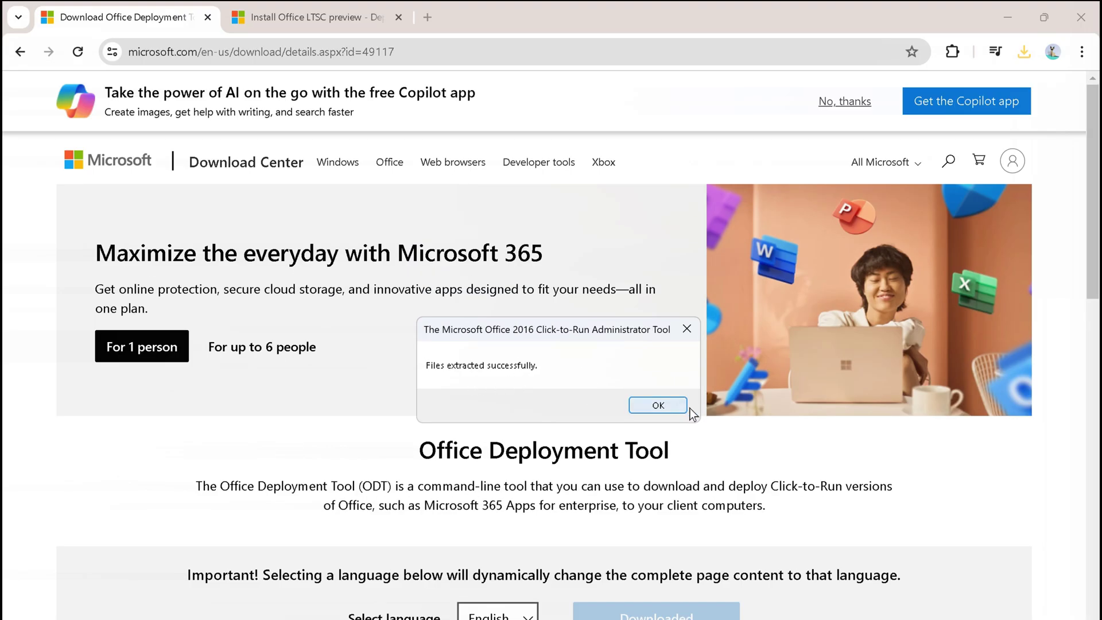
click(654, 405)
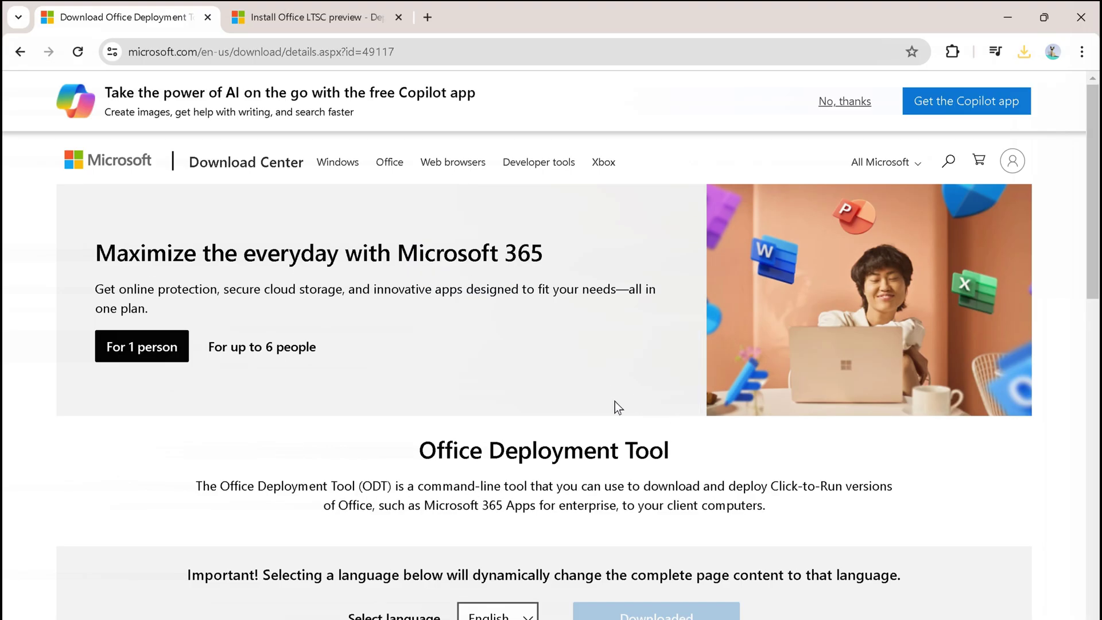
- Switch to File Explorer and delete the Office365-x64, Office365-x86 and Office2019Enterprise configuration files from the Office2024 folder
click(300, 19)
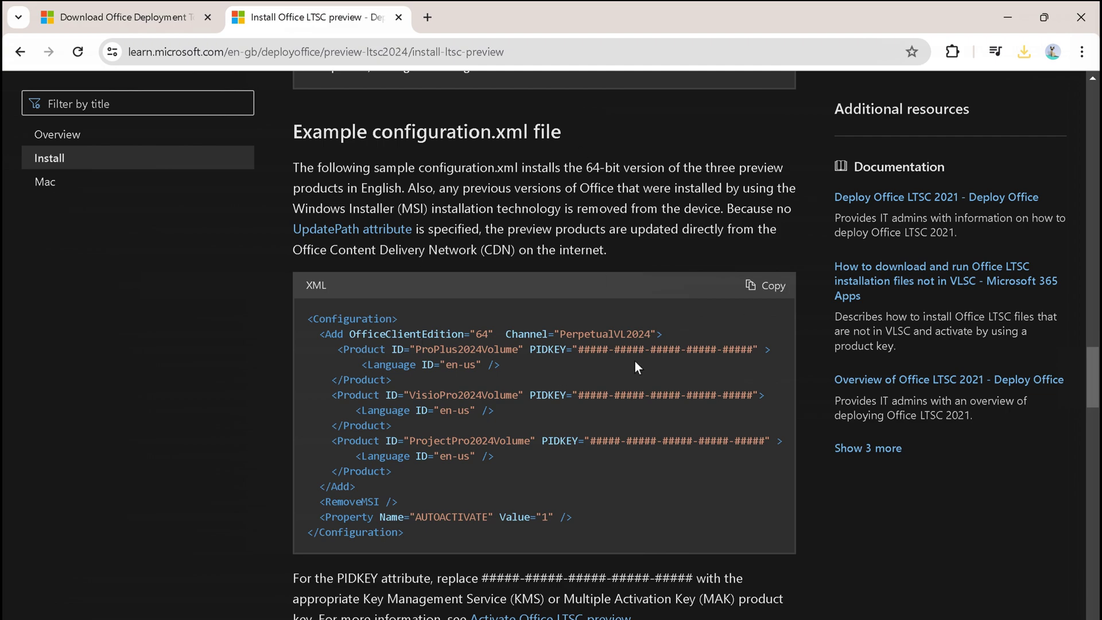
scroll(1092, 143, up, 15)
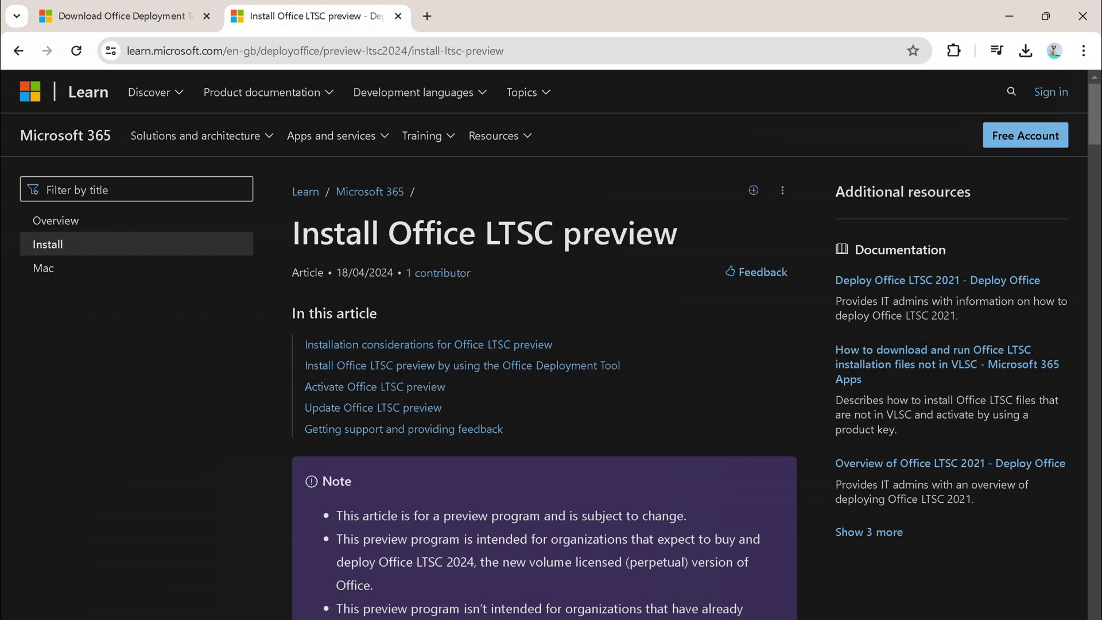
key(alt+Tab)
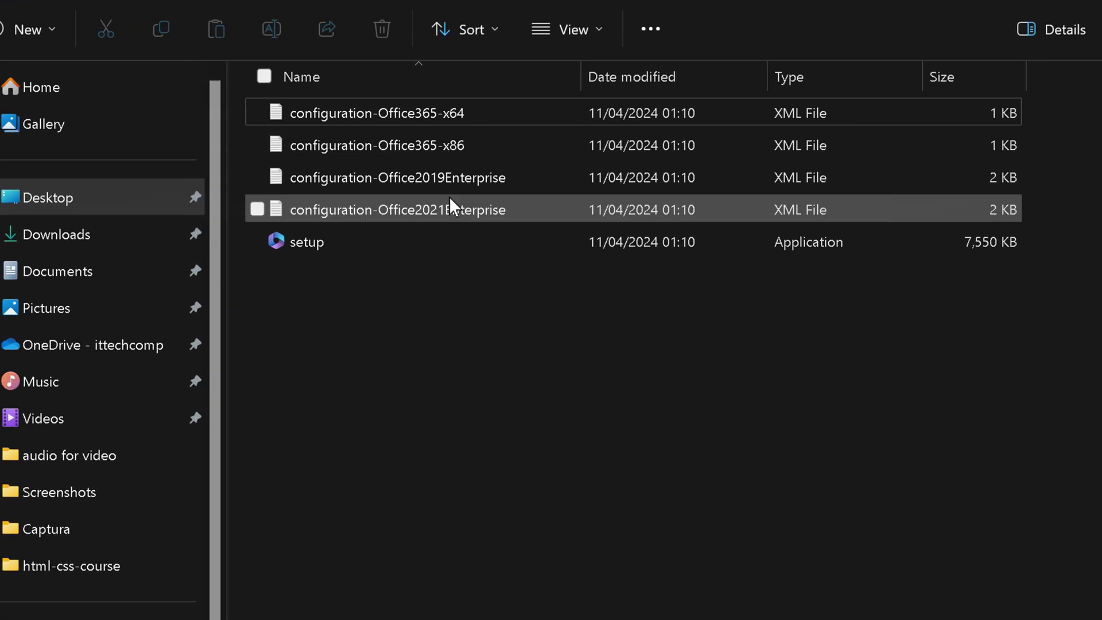
drag(240, 102, 377, 187)
click(381, 41)
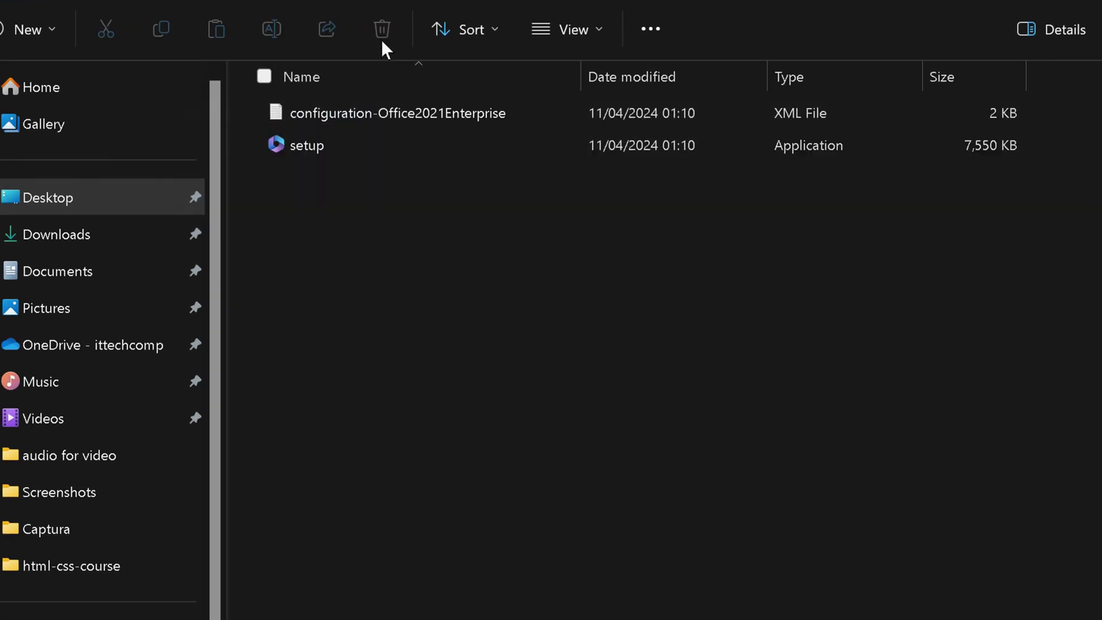
- Open configuration-Office2021Enterprise in Notepad and delete its entire contents
click(386, 115)
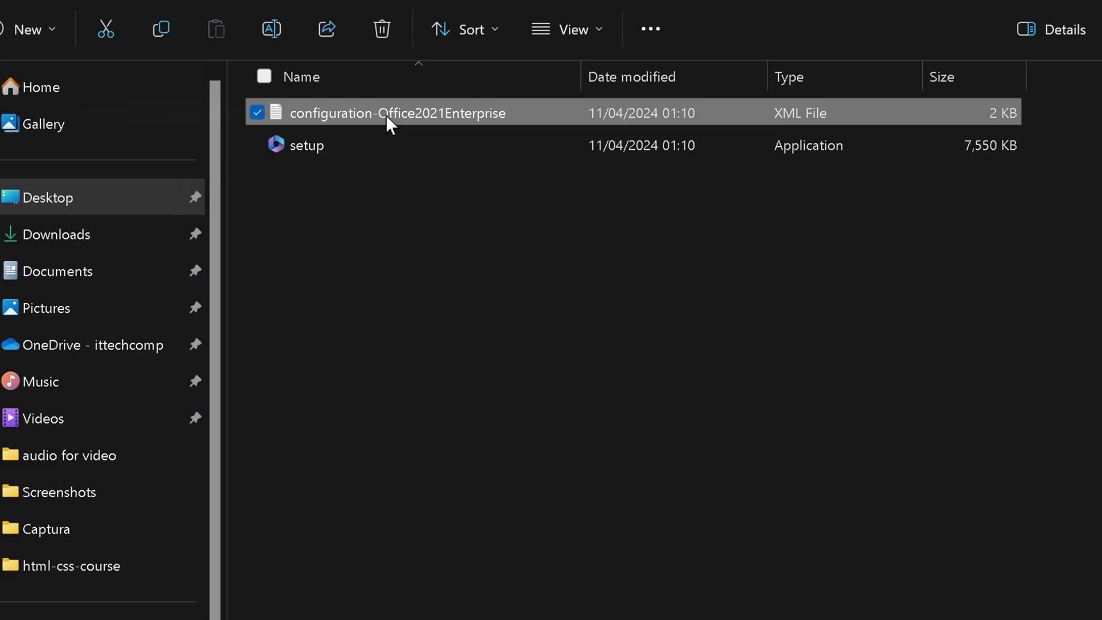
right_click(386, 115)
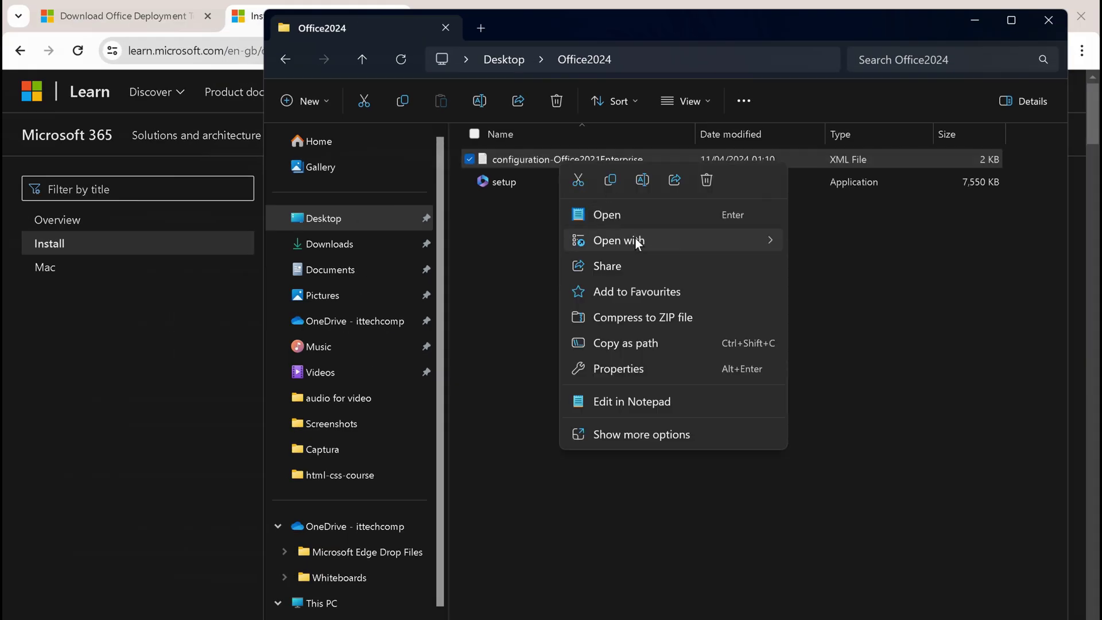
mouse_move(634, 239)
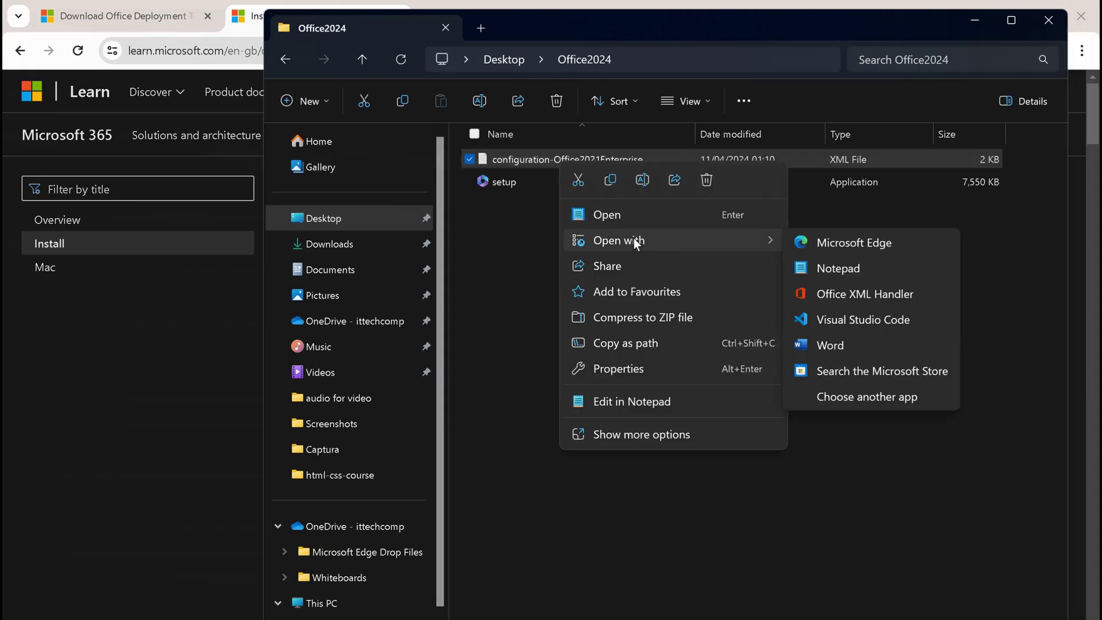
click(823, 267)
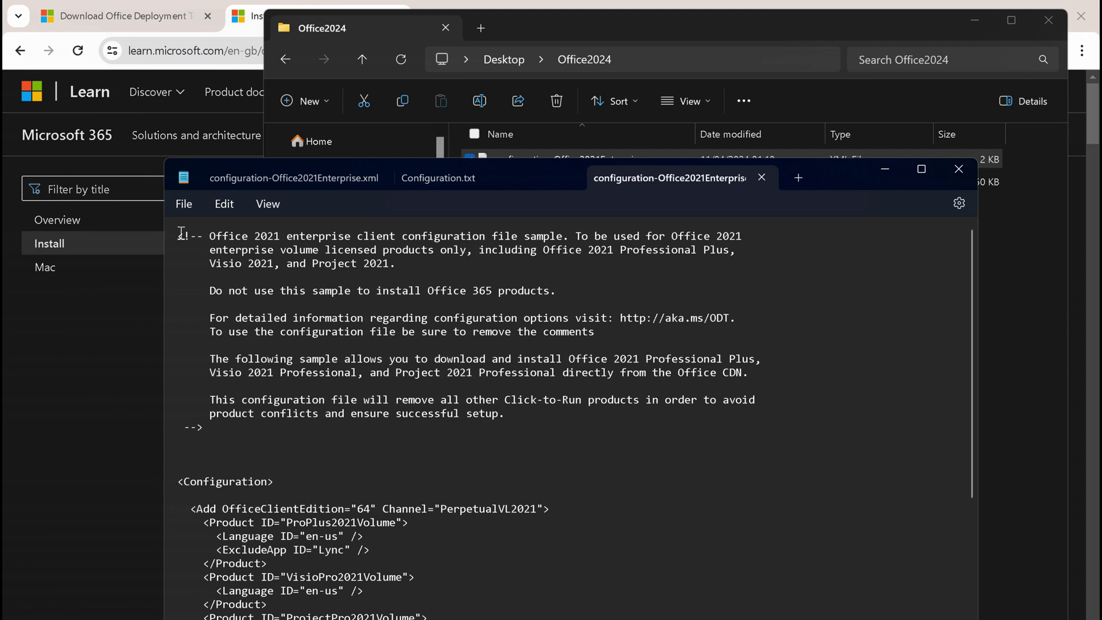
drag(163, 235, 568, 616)
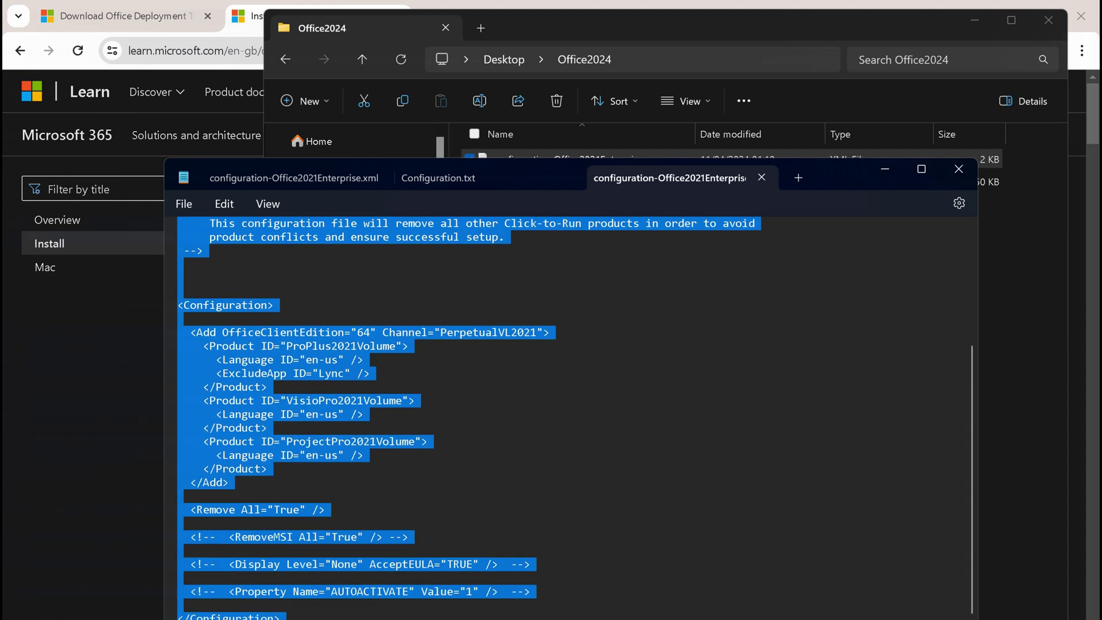
key(BackSpace)
- Switch to the browser and copy the example configuration.xml code from the Install Office LTSC preview article
click(150, 408)
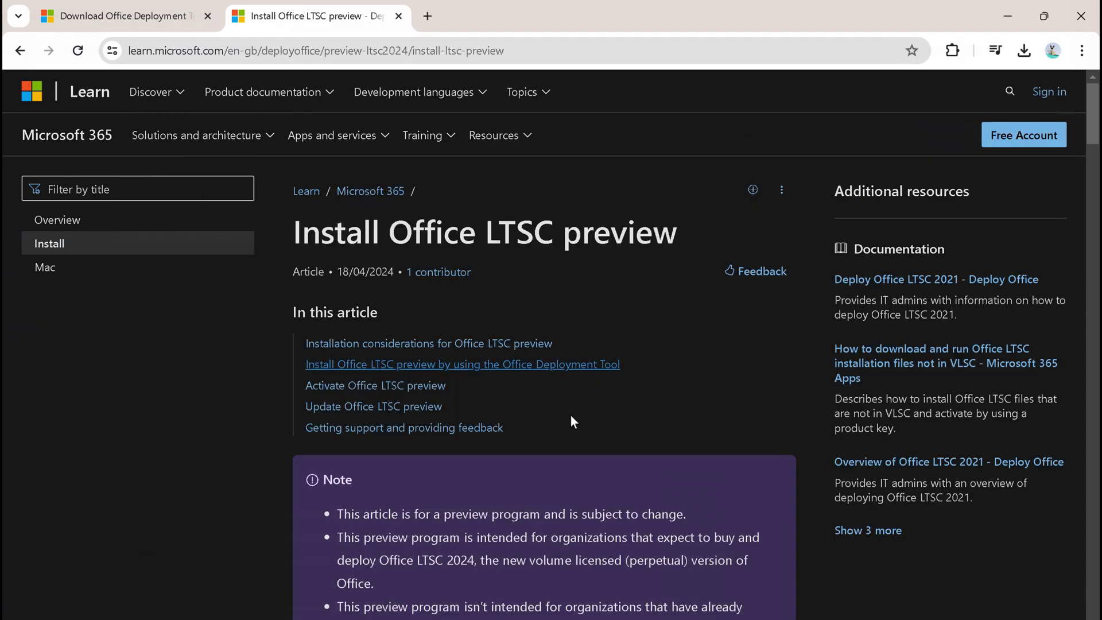
scroll(787, 214, down, 20)
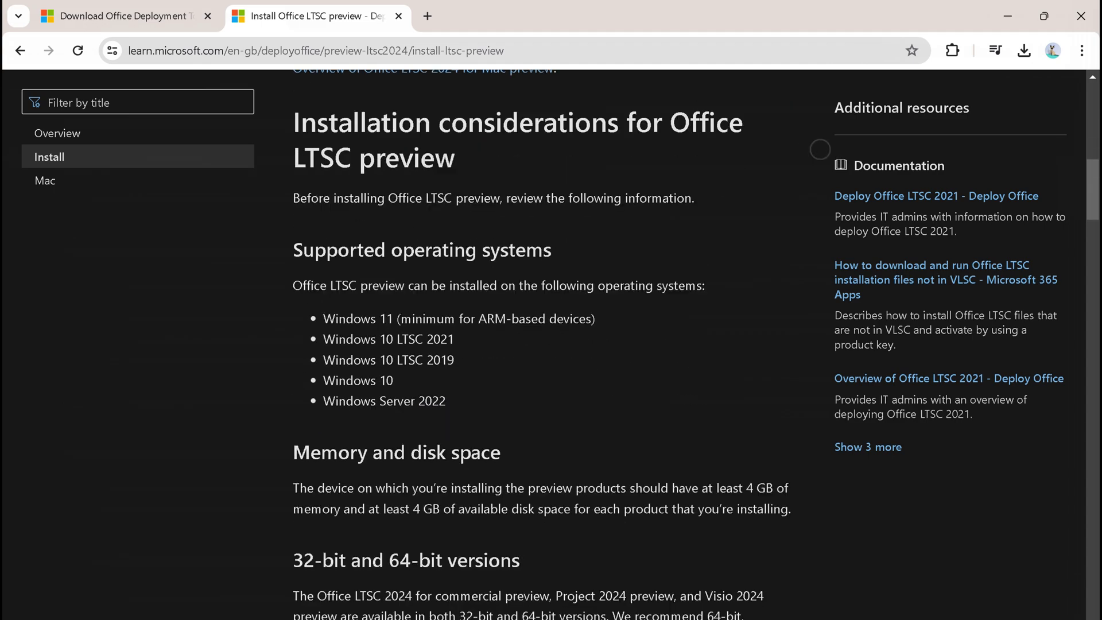
scroll(733, 218, down, 12)
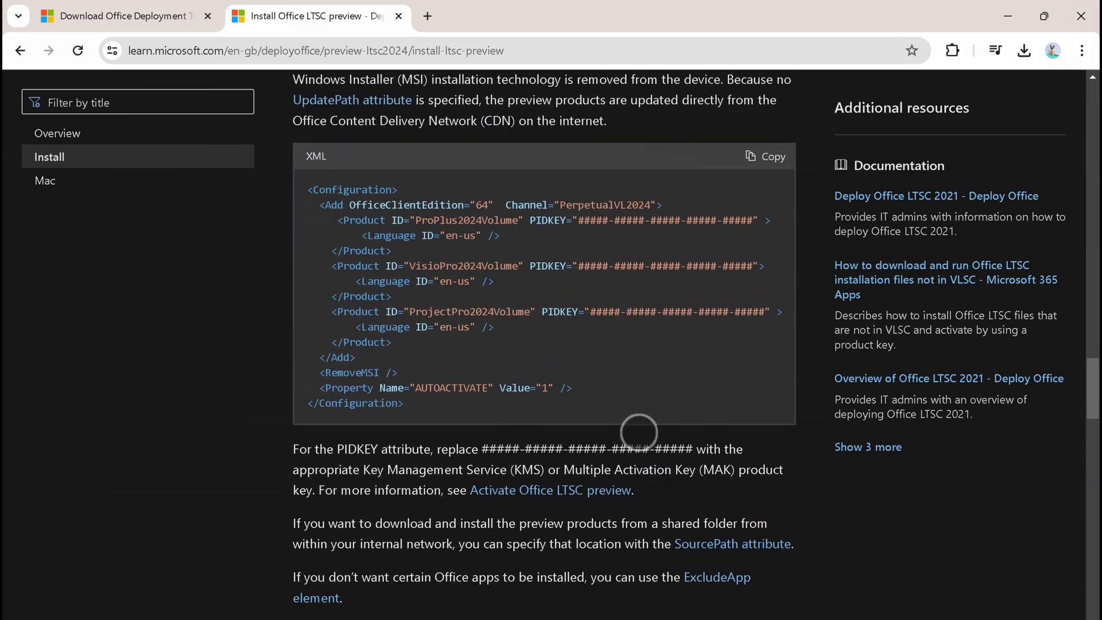
click(763, 161)
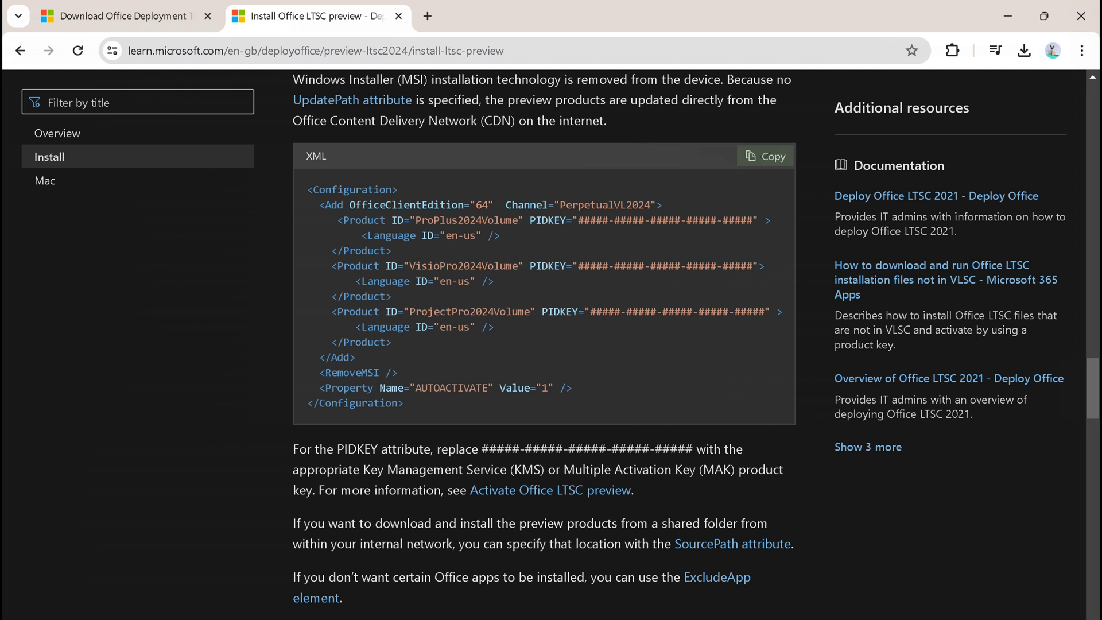
- Paste the copied XML into the emptied Notepad file and remove the VisioPro2024Volume and ProjectPro2024Volume product entries
click(710, 600)
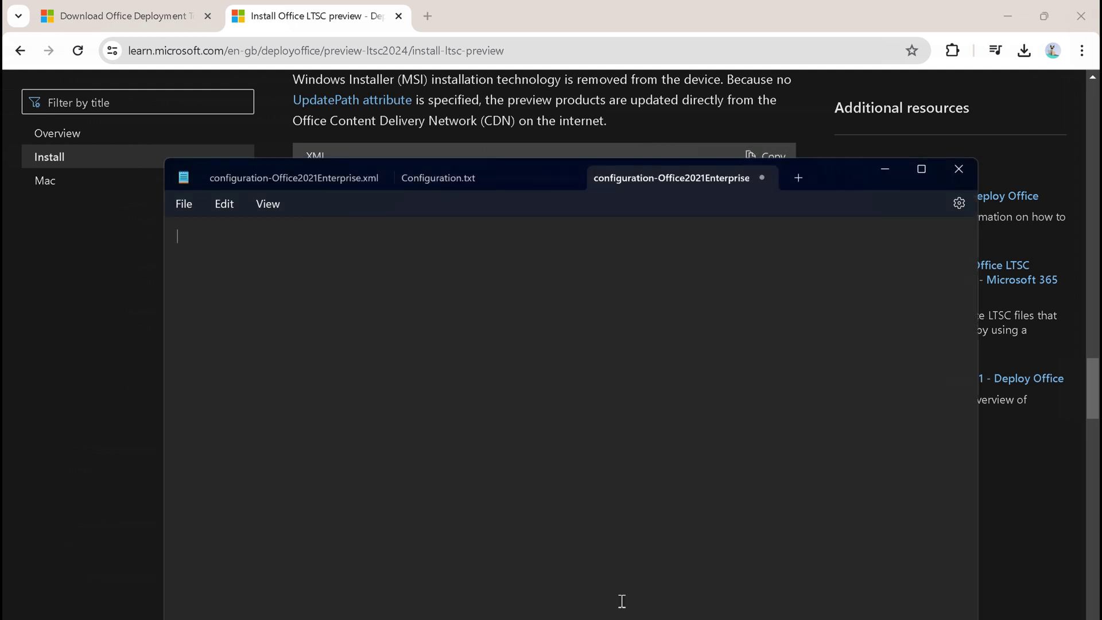
right_click(267, 241)
click(308, 353)
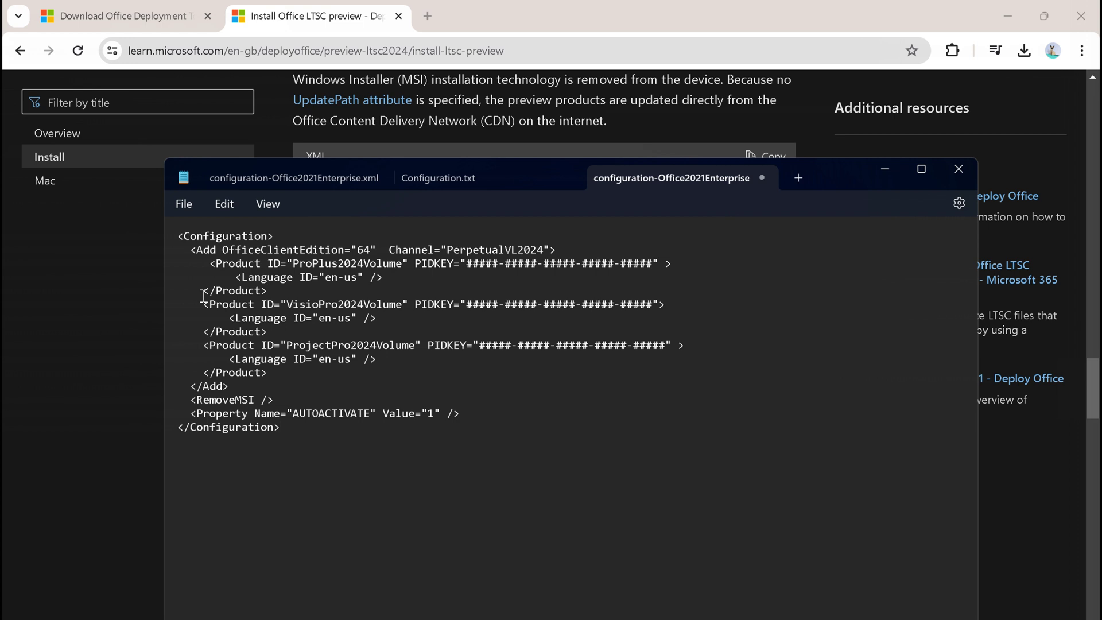
drag(204, 290, 326, 359)
key(Delete)
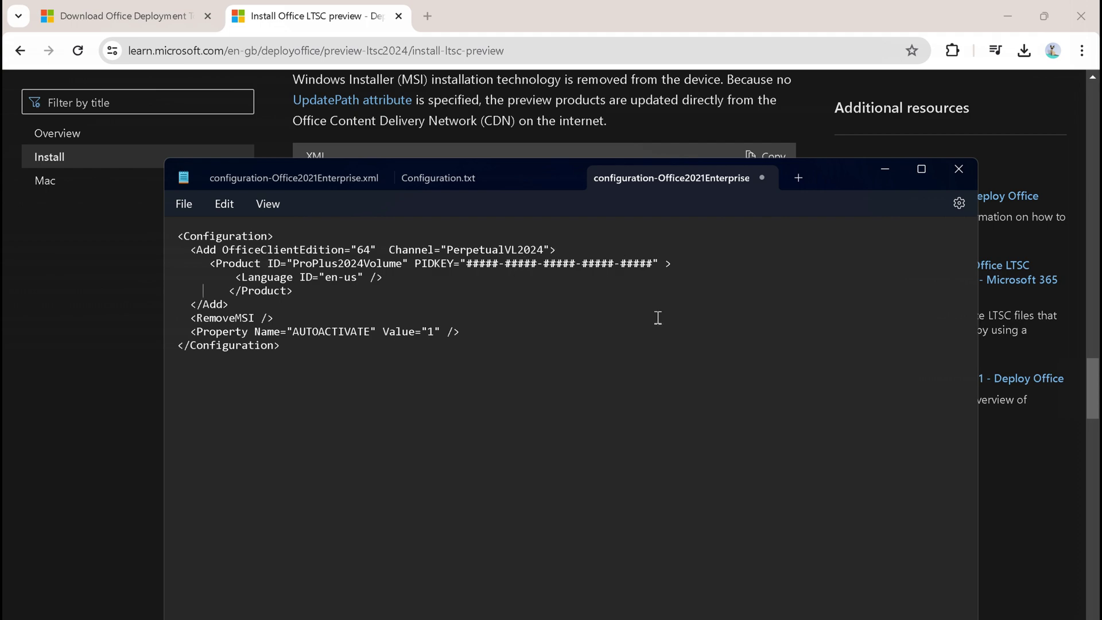
- Copy the KMS product key for Office LTSC 2024 for commercial preview from the article's activation table
click(1034, 476)
scroll(517, 328, down, 18)
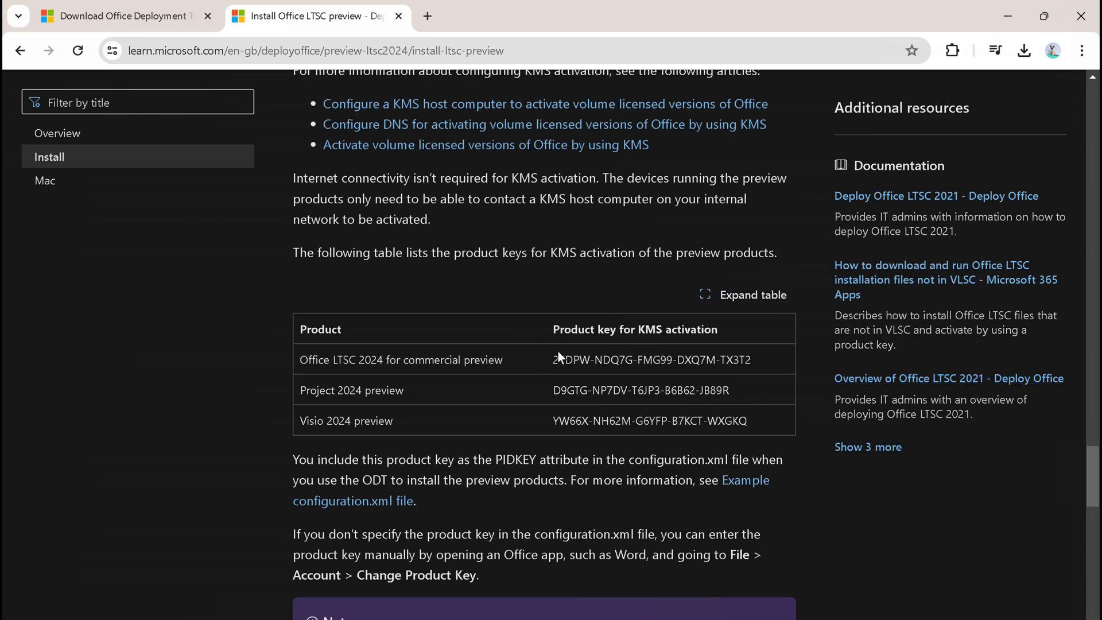
drag(549, 357, 755, 360)
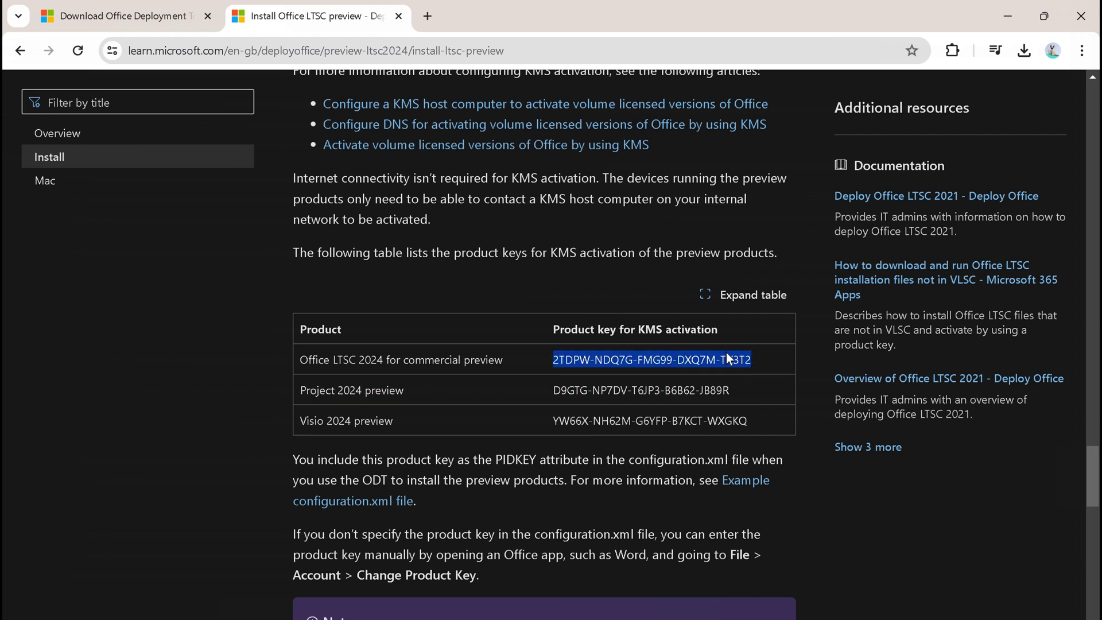
right_click(725, 353)
click(743, 367)
- In Notepad, replace the PIDKEY placeholder of the ProPlus2024Volume product with the copied product key
key(alt+Tab)
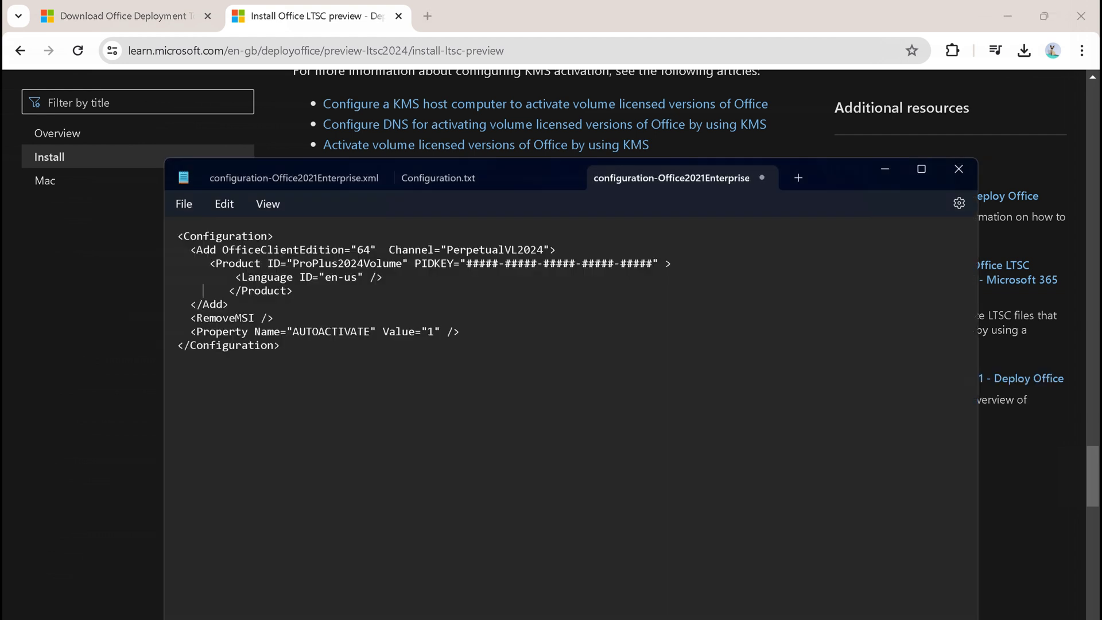
drag(467, 267, 652, 266)
key(BackSpace)
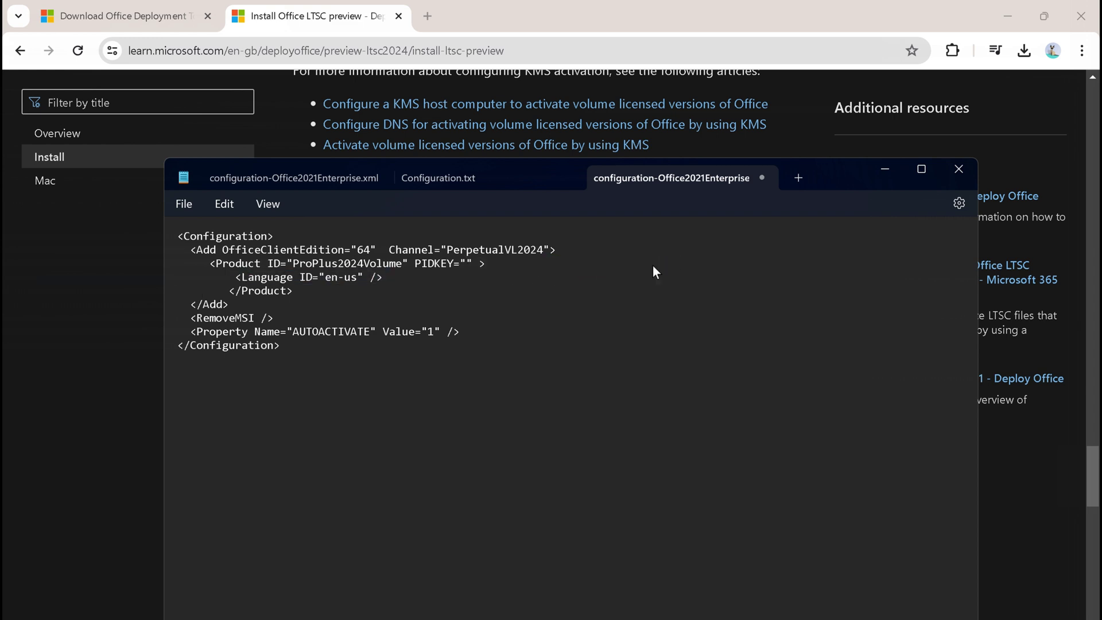
right_click(462, 263)
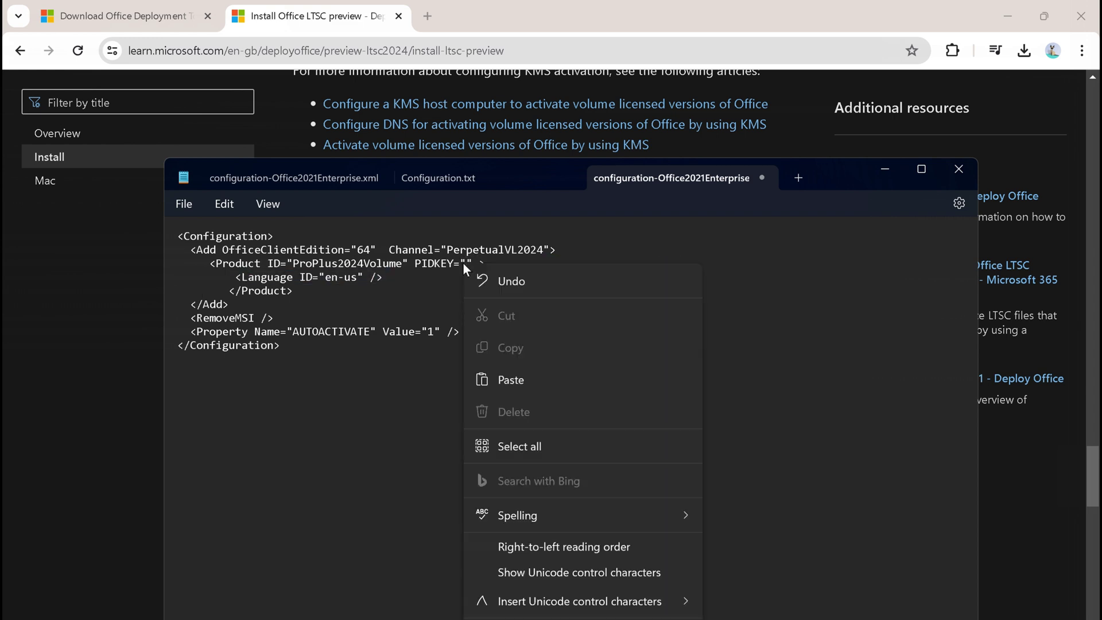
click(515, 381)
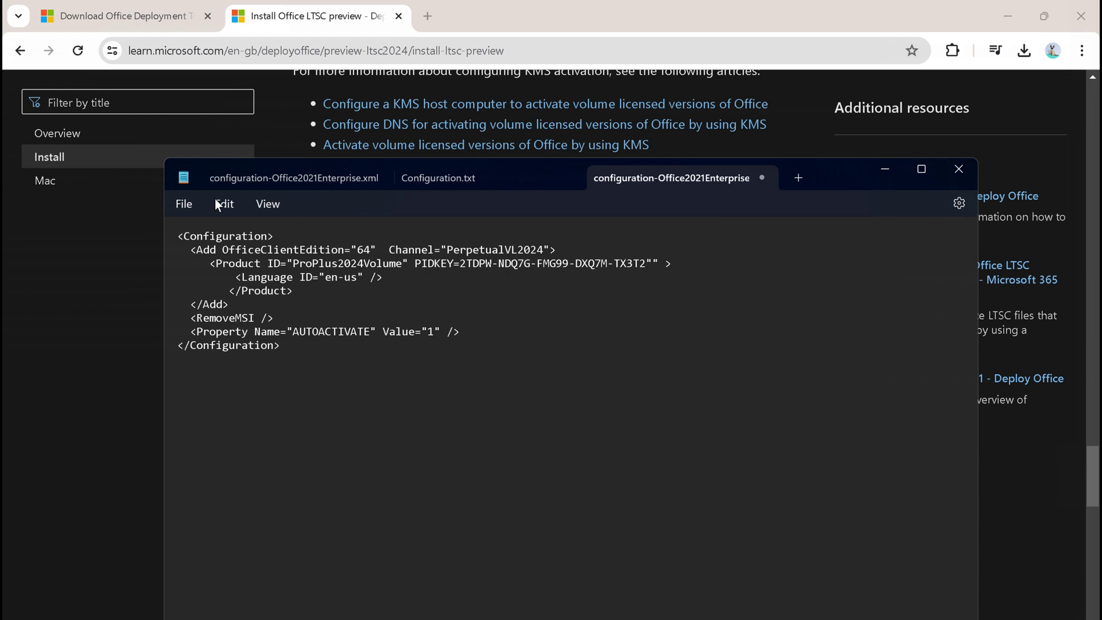
- Save the edited file as configuration.xml in the Office2024 folder and close Notepad
click(184, 204)
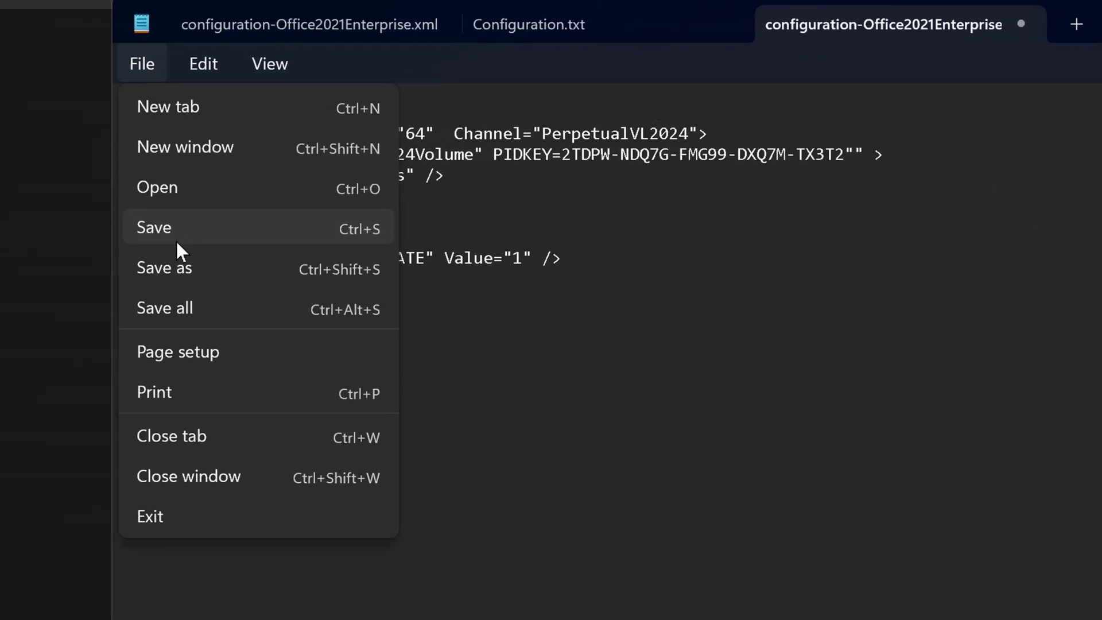
click(169, 273)
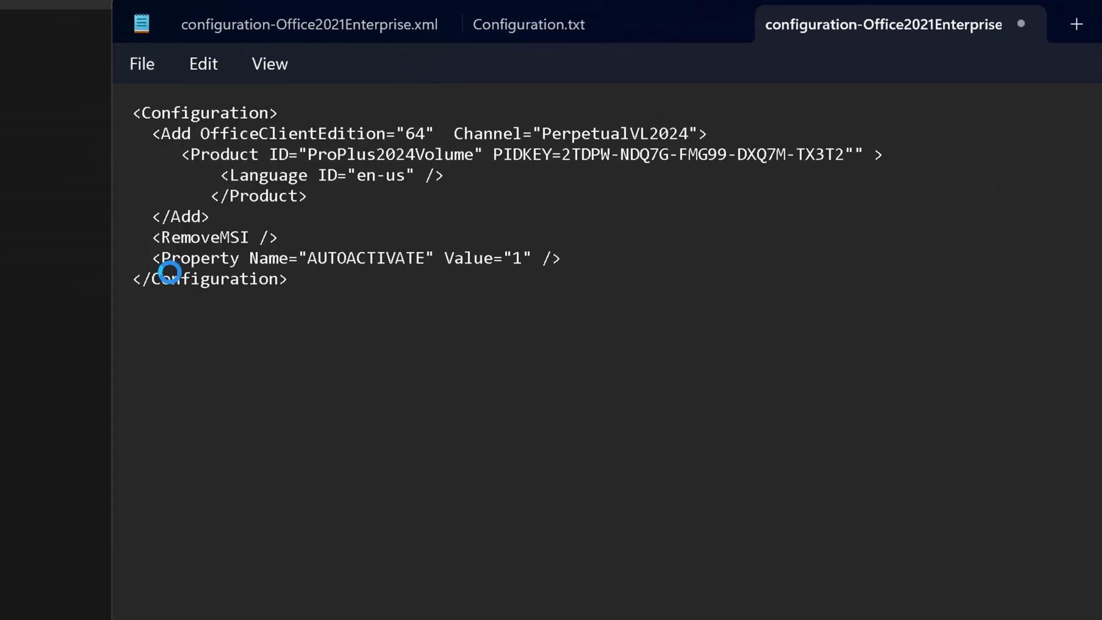
key(BackSpace)
text(c)
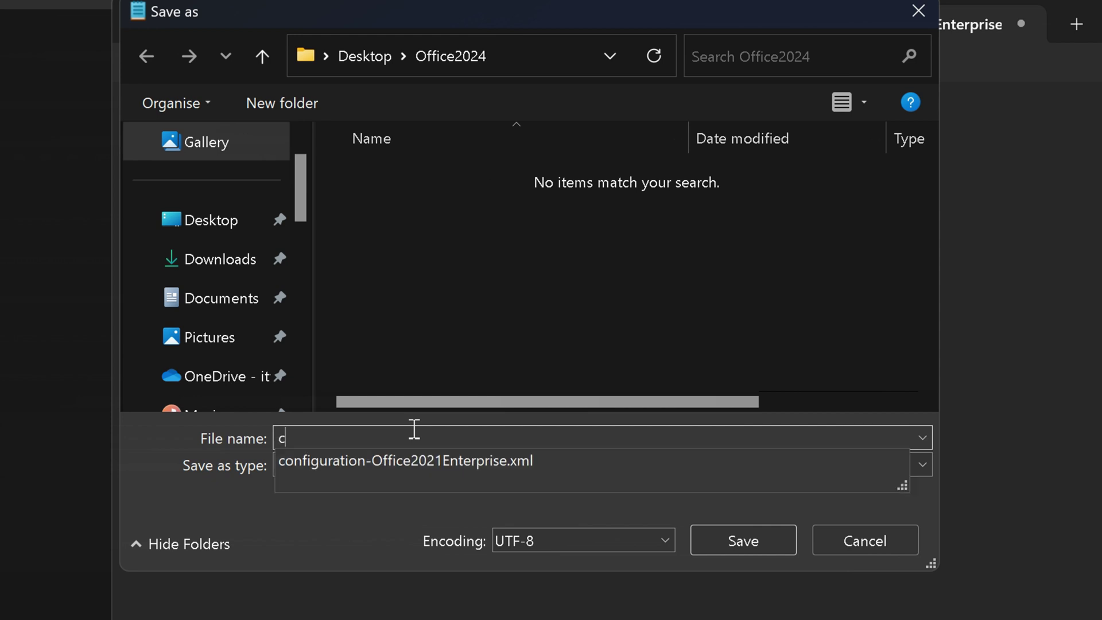
text(onfiguraion)
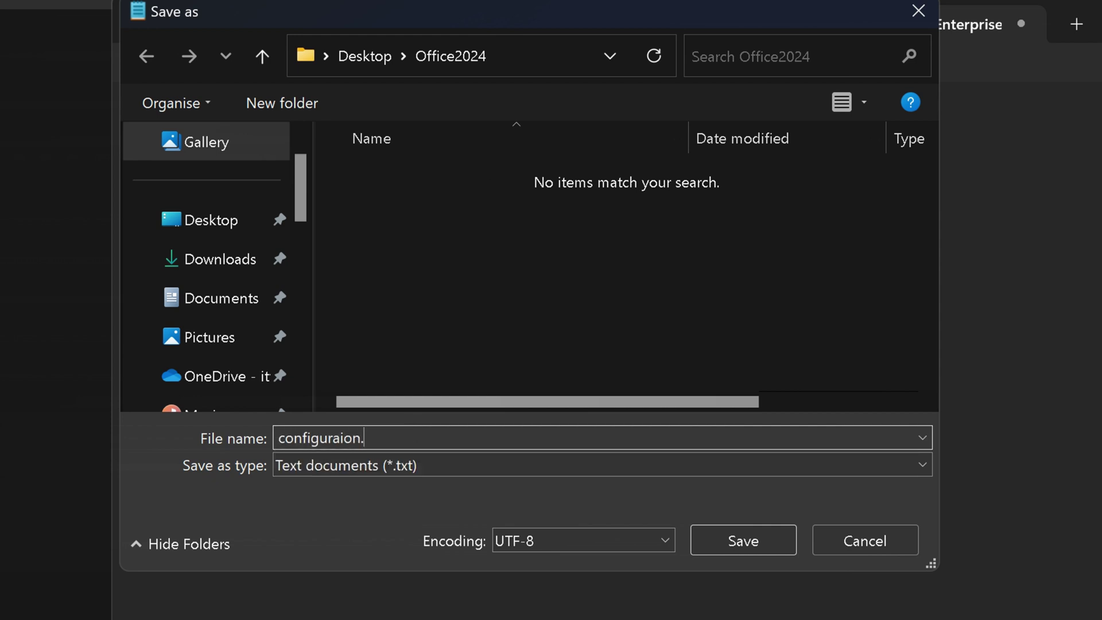
text(.xml)
click(339, 446)
text(t)
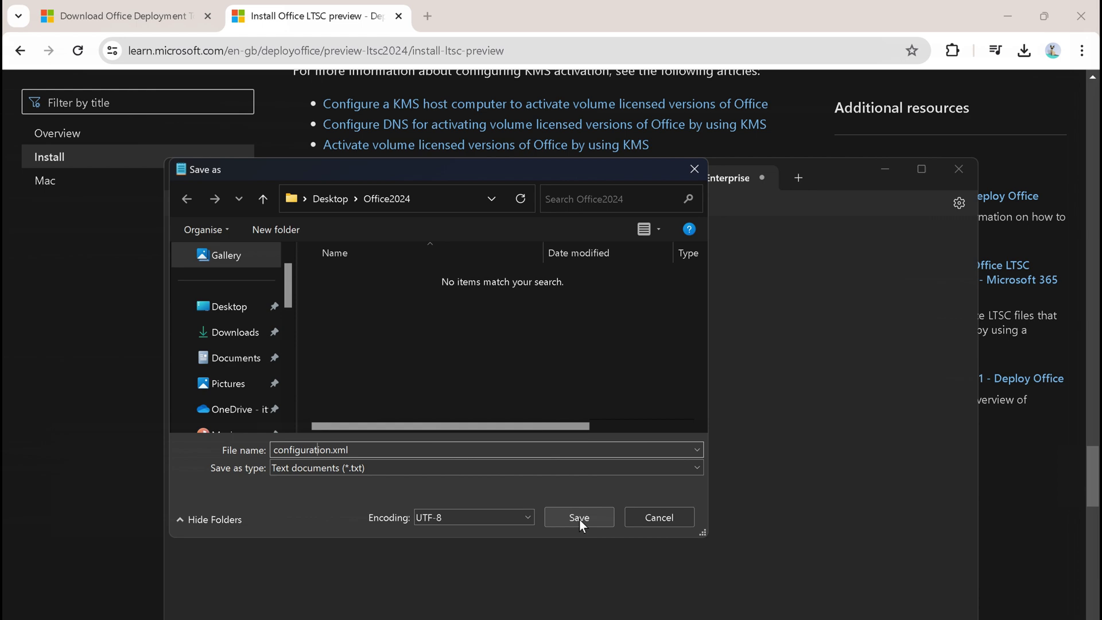
click(742, 543)
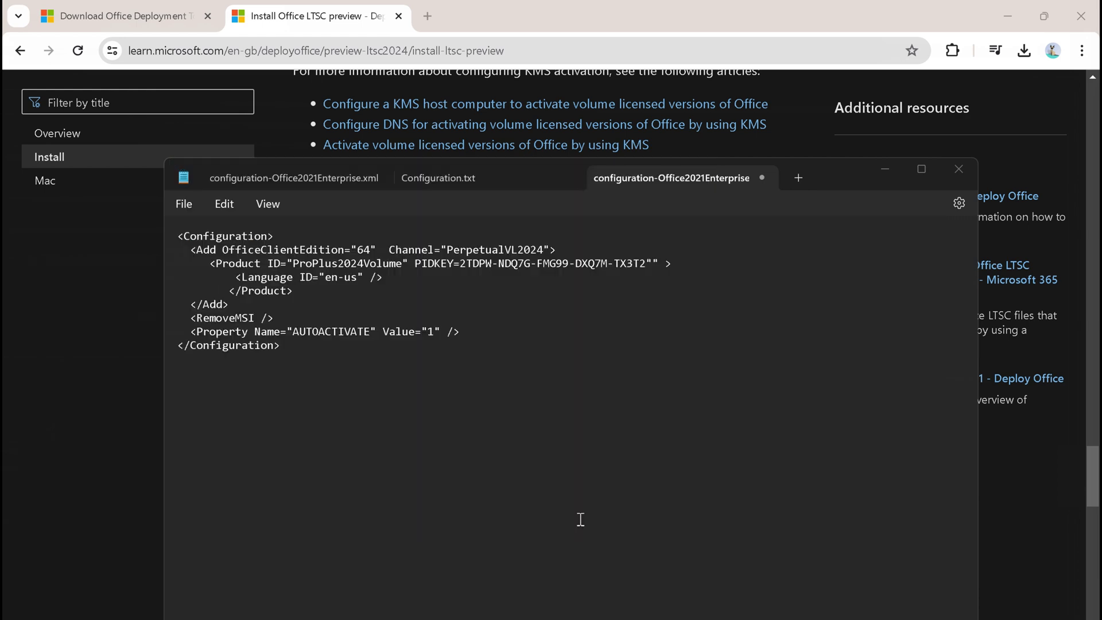
click(958, 168)
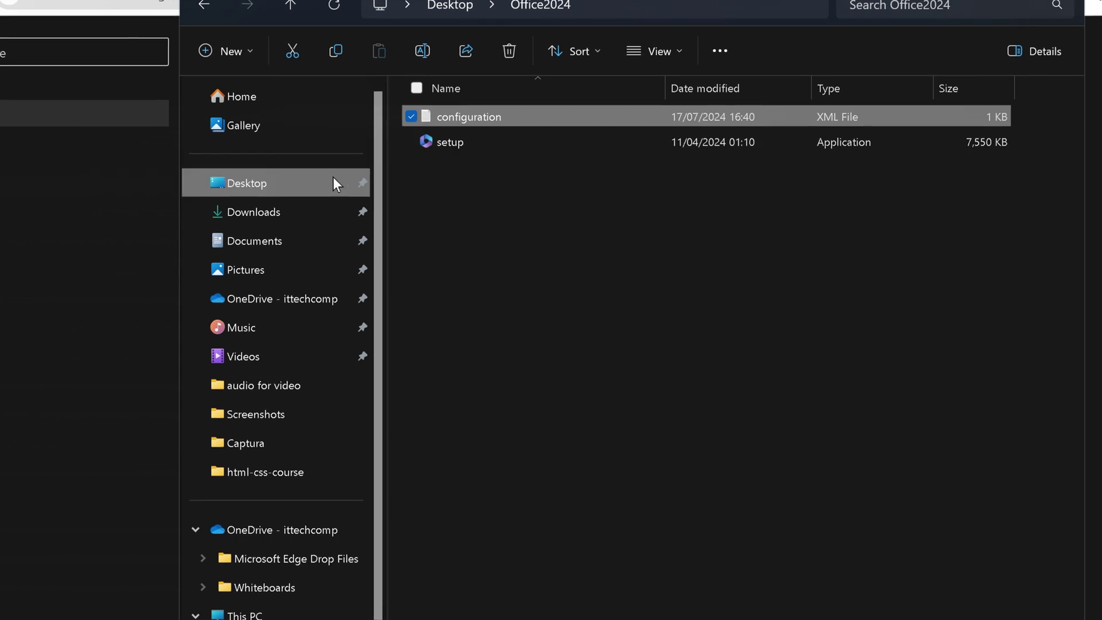
- Copy the Office2024 folder from the Desktop and paste it into the root of Local Disk (C:)
click(330, 179)
right_click(738, 144)
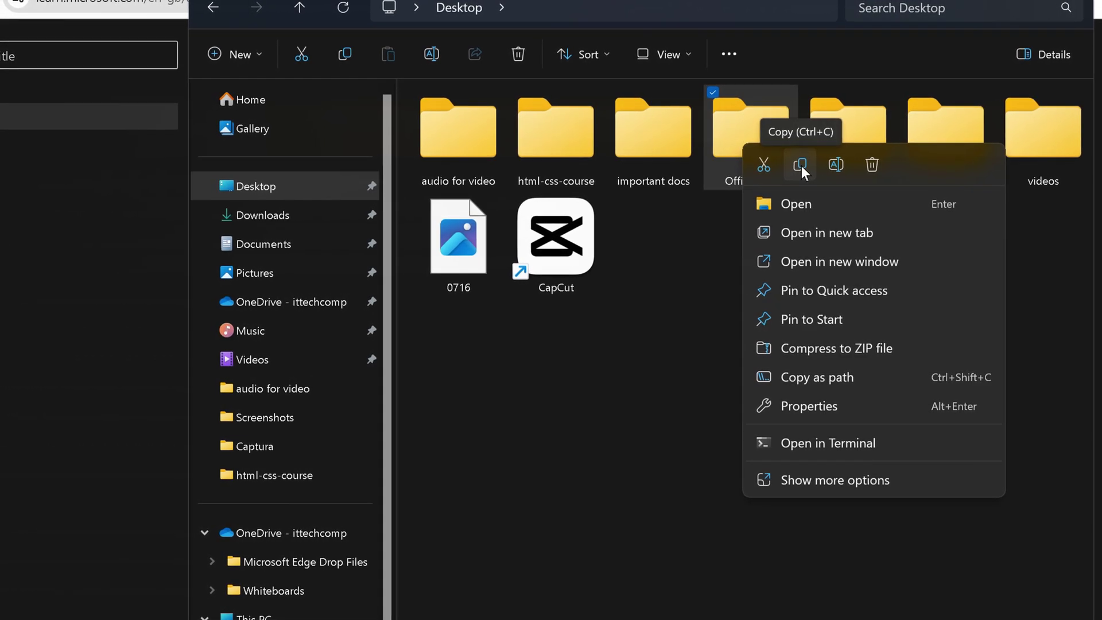
click(800, 165)
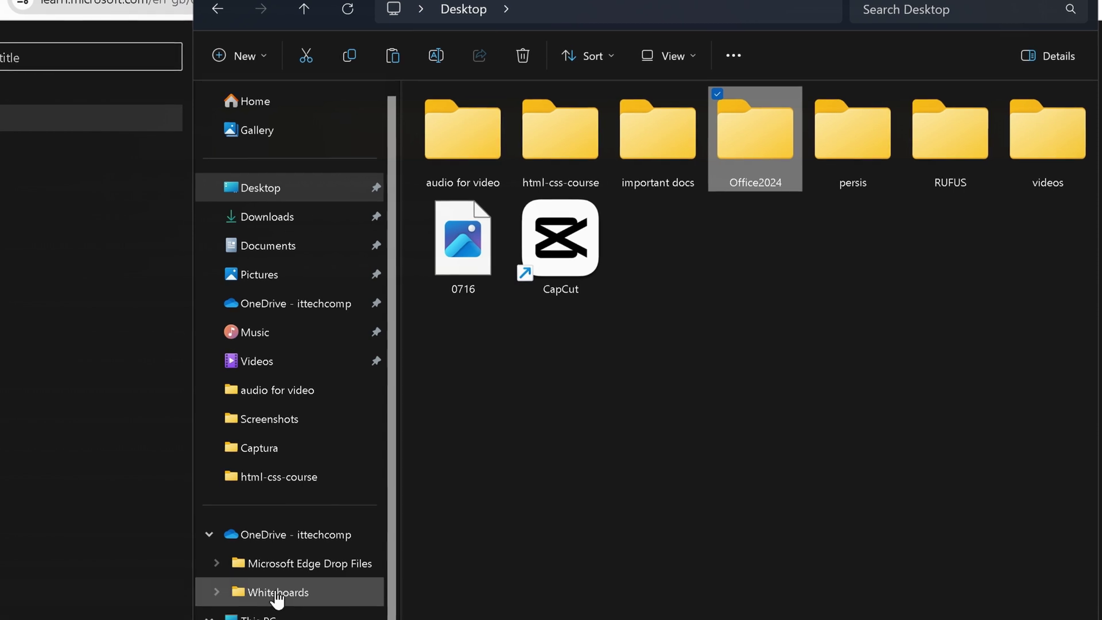
scroll(387, 498, down, 2)
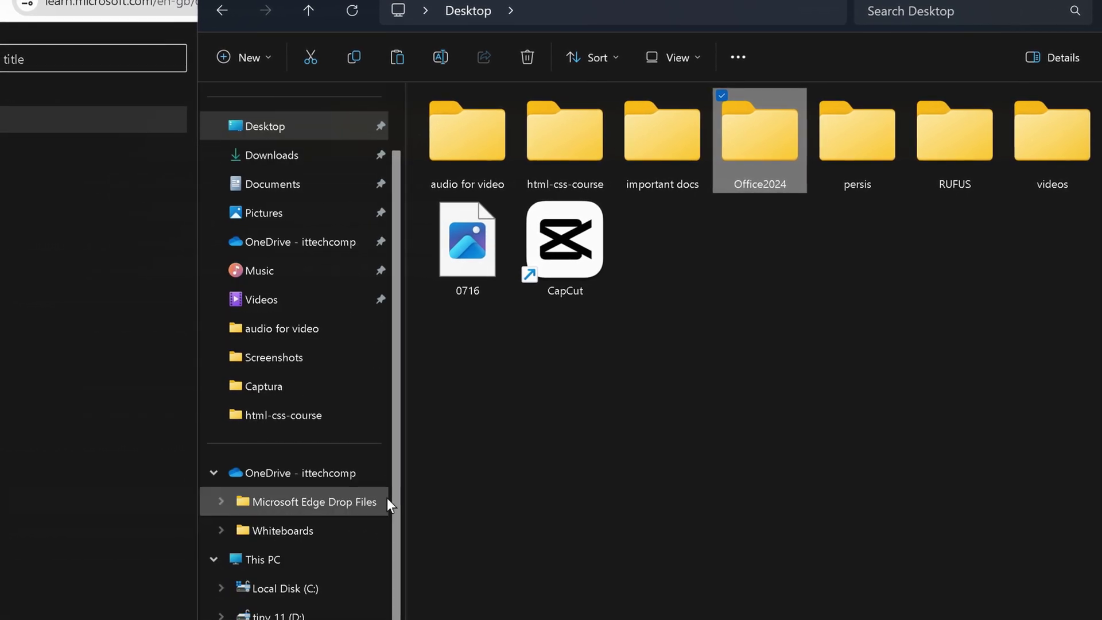
click(267, 591)
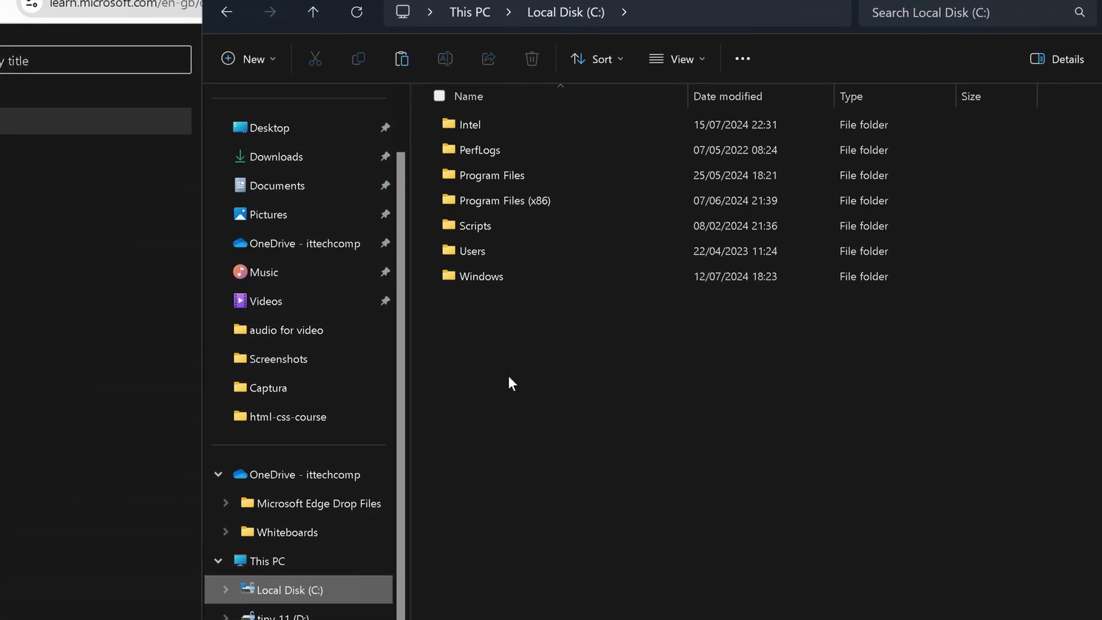
right_click(524, 353)
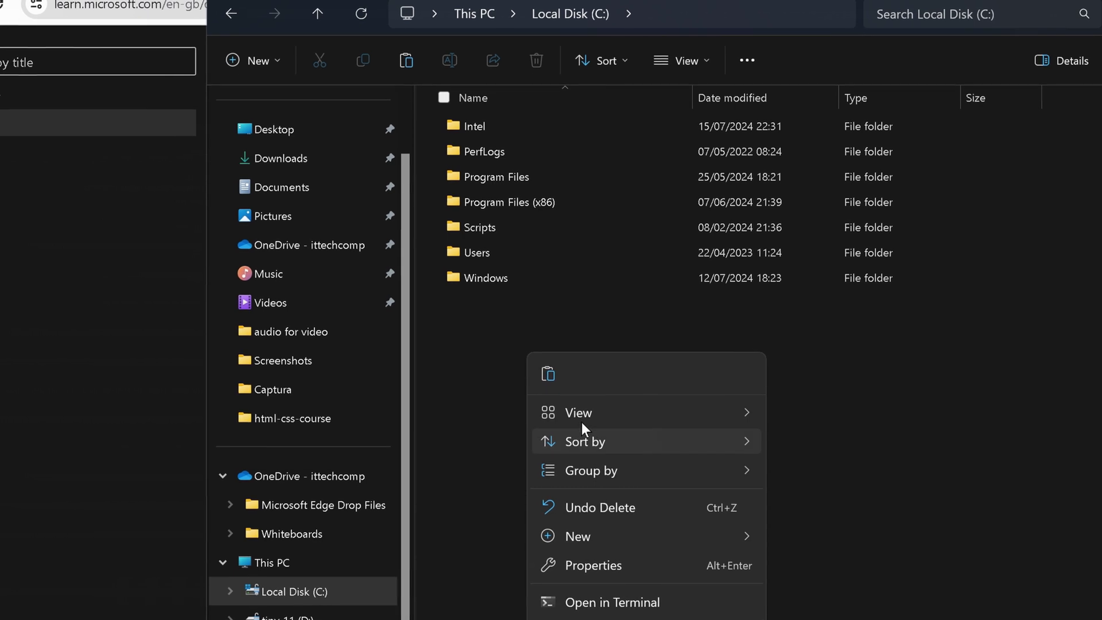
click(552, 374)
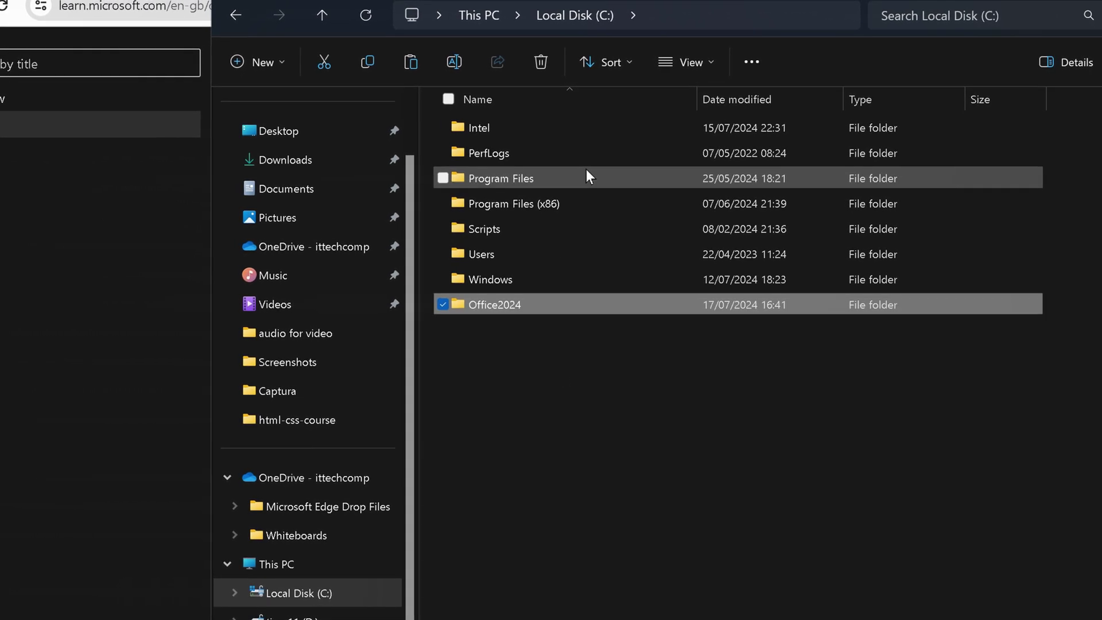
- Open a command prompt in C:\Office2024 and run "setup /configure configuration.xml"
double_click(497, 305)
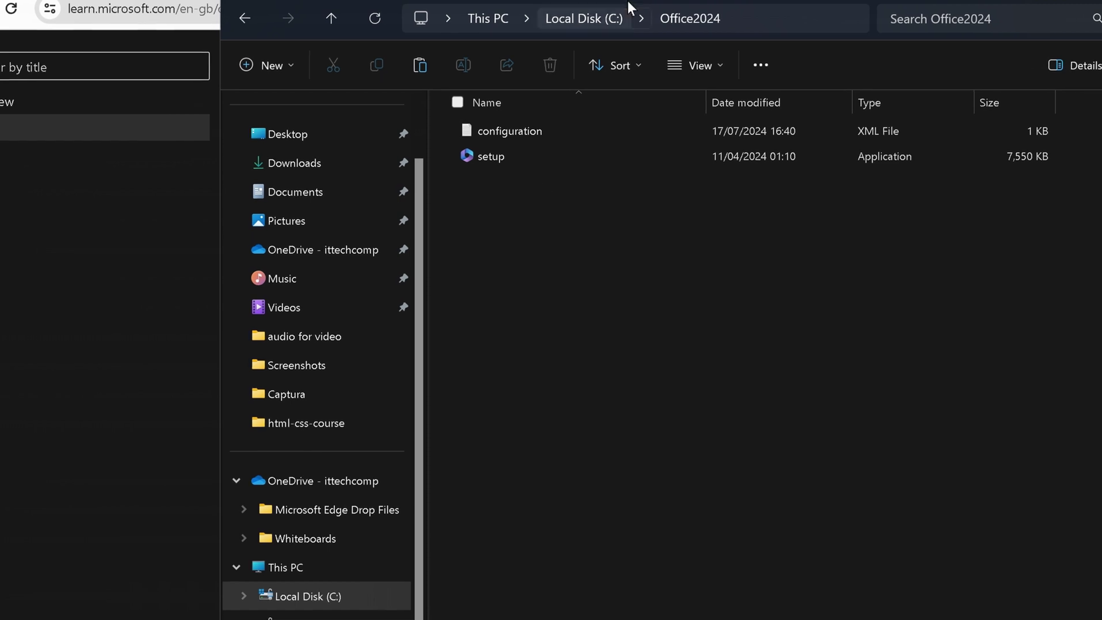
click(732, 16)
key(BackSpace)
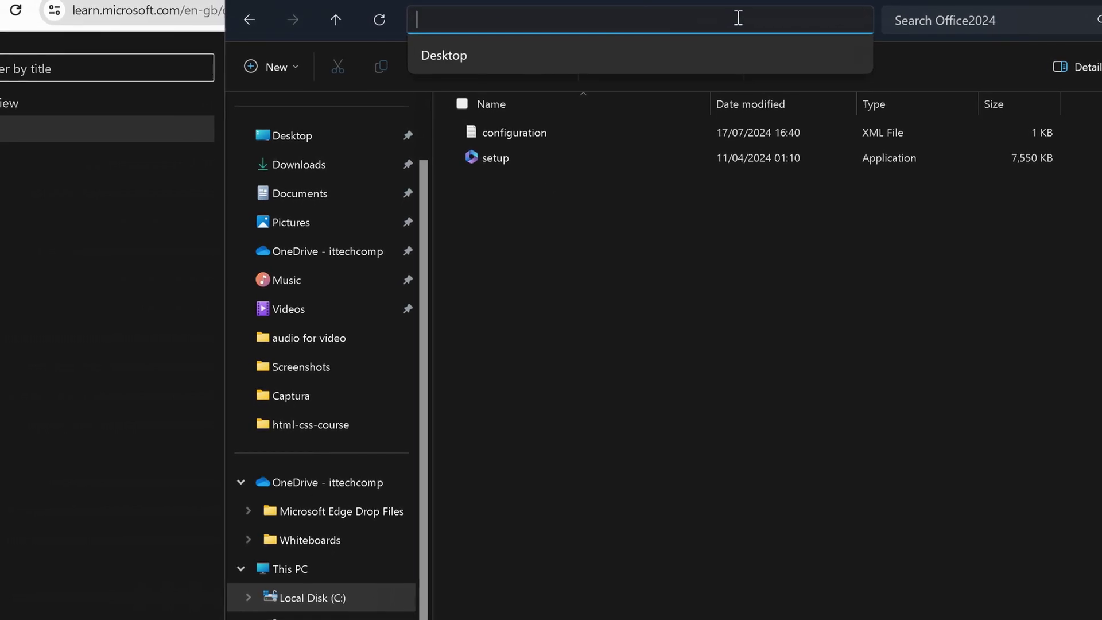
text(cmd)
key(Return)
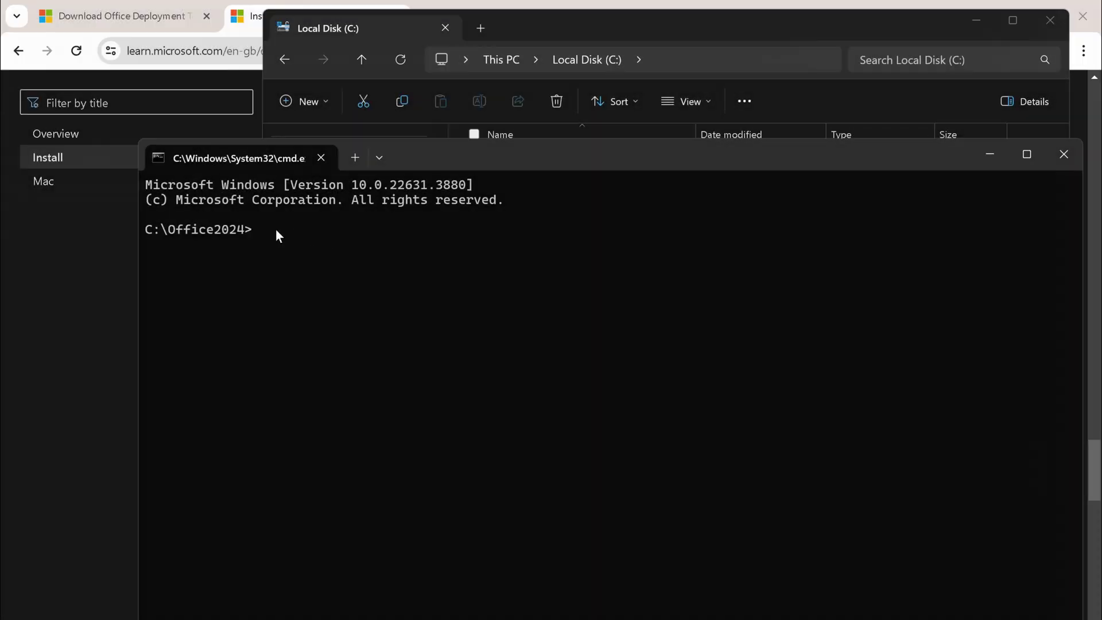
text(setup /configure configuration.xml)
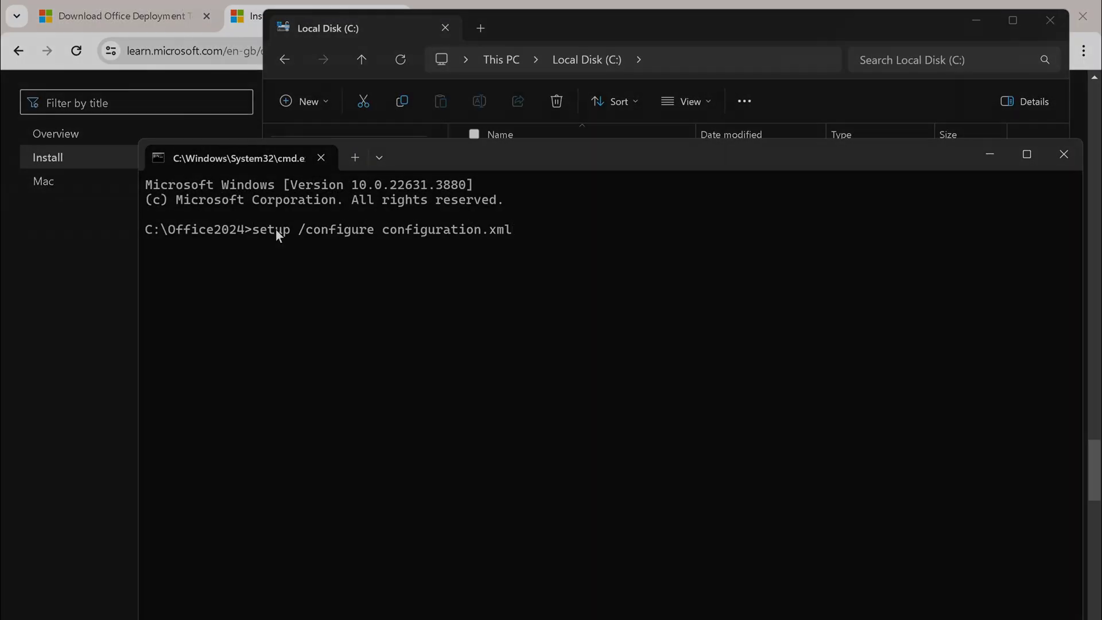
key(Return)
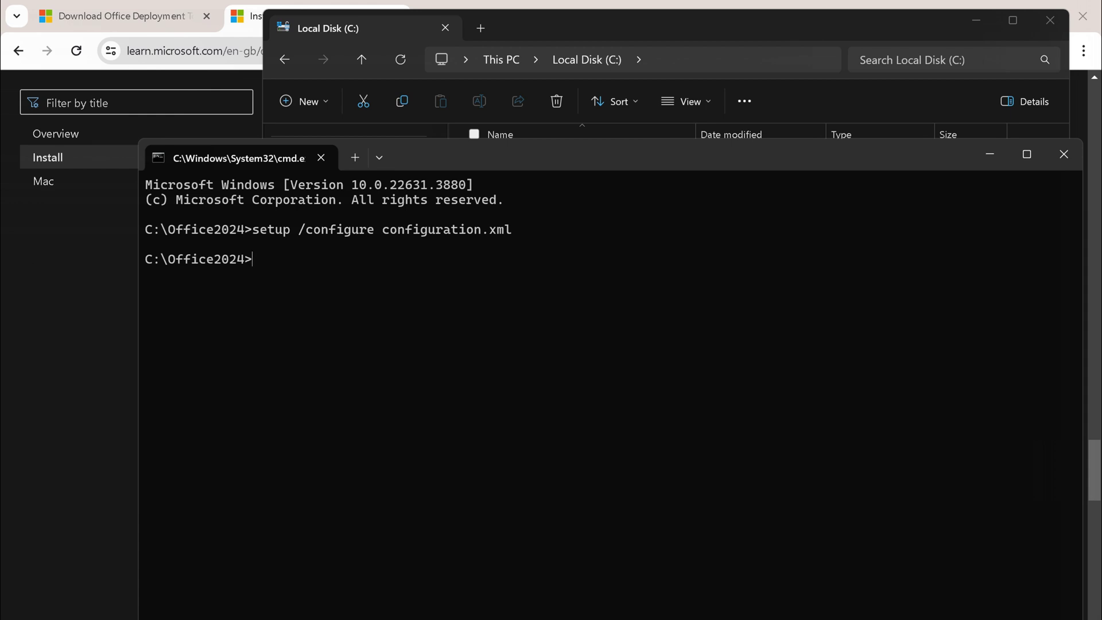
- Launch Word and open the product key change dialog from its account page
key(super)
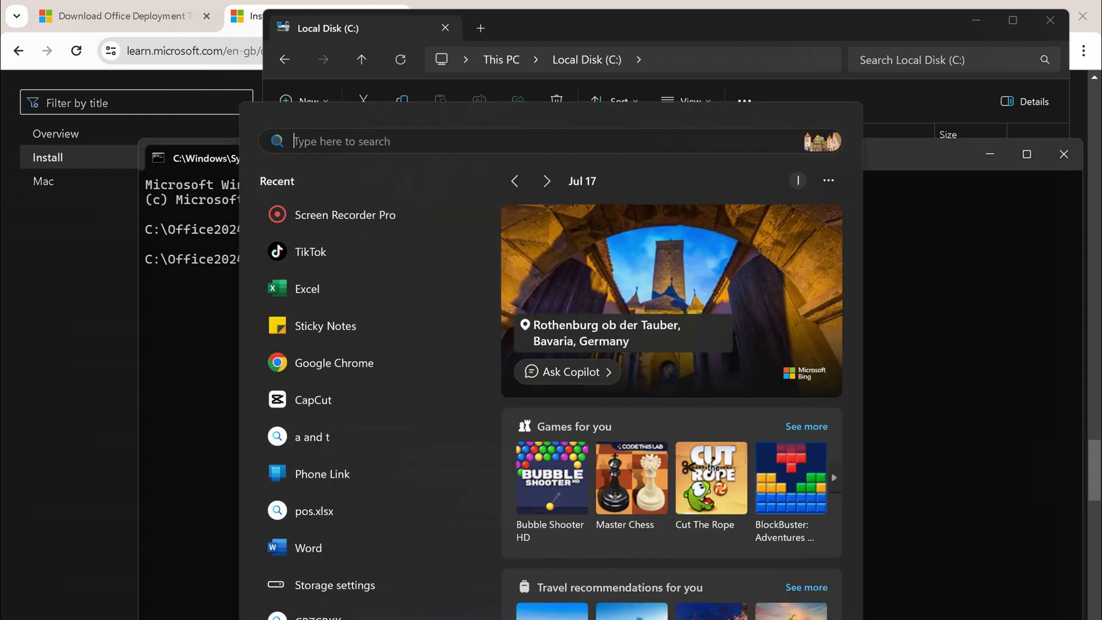
text(word)
key(Return)
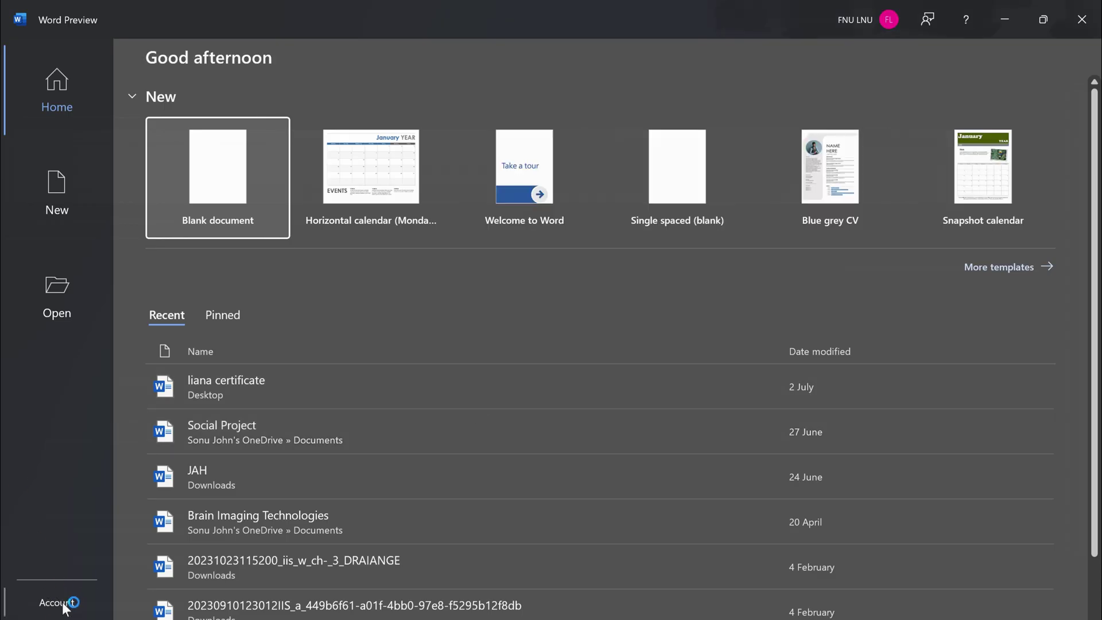
click(64, 603)
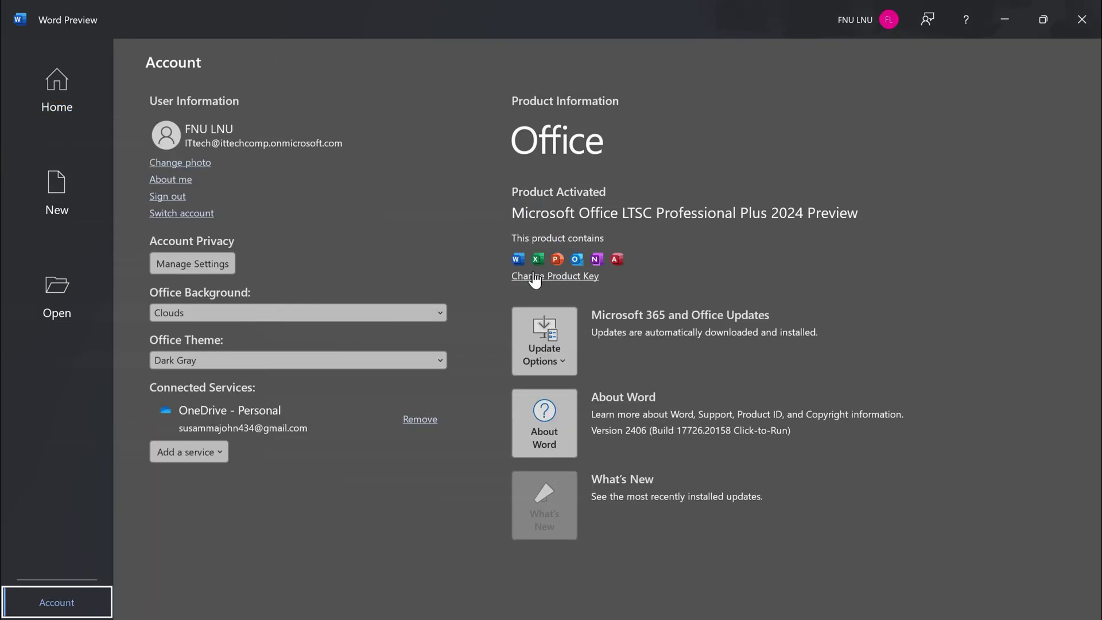
click(561, 277)
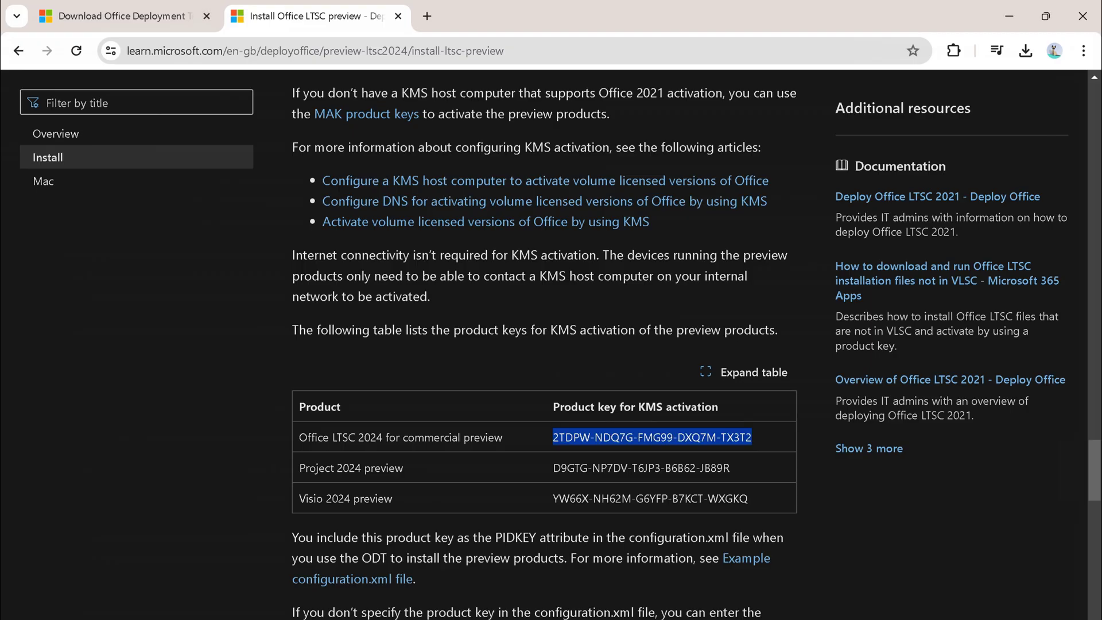
- In the browser article, copy the MAK product key for Office LTSC 2024 for commercial preview
scroll(730, 352, down, 8)
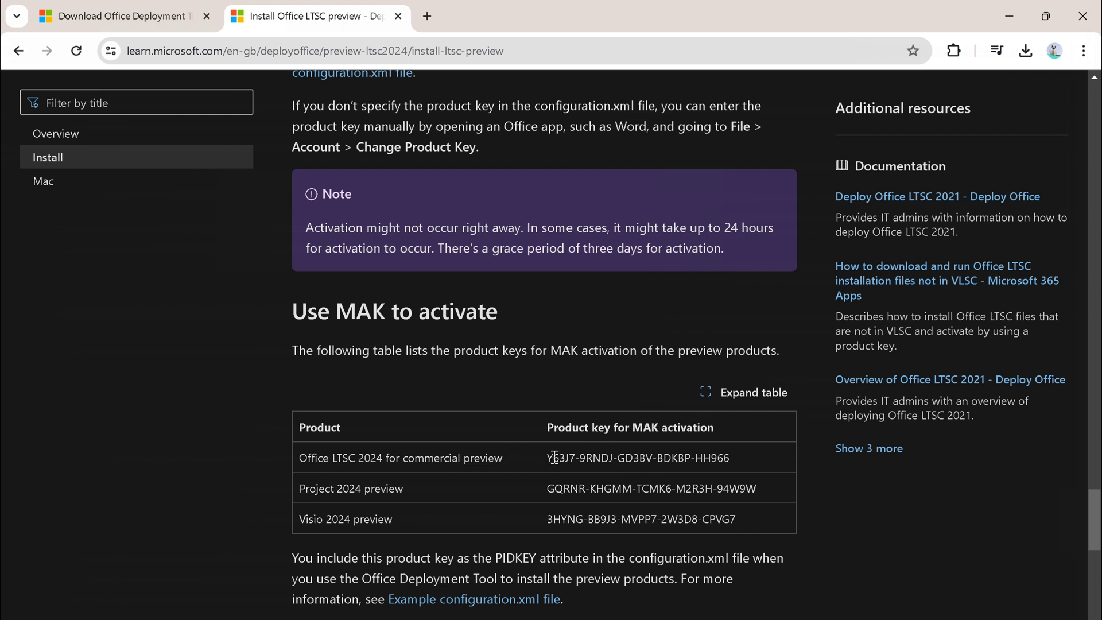
drag(546, 457, 753, 453)
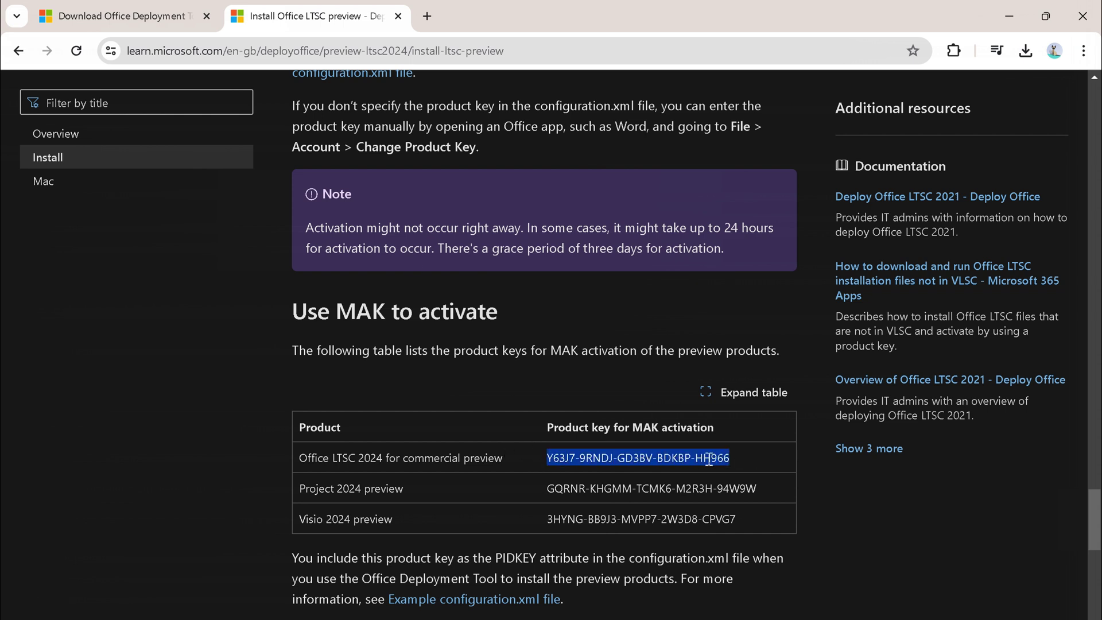
right_click(708, 459)
click(751, 478)
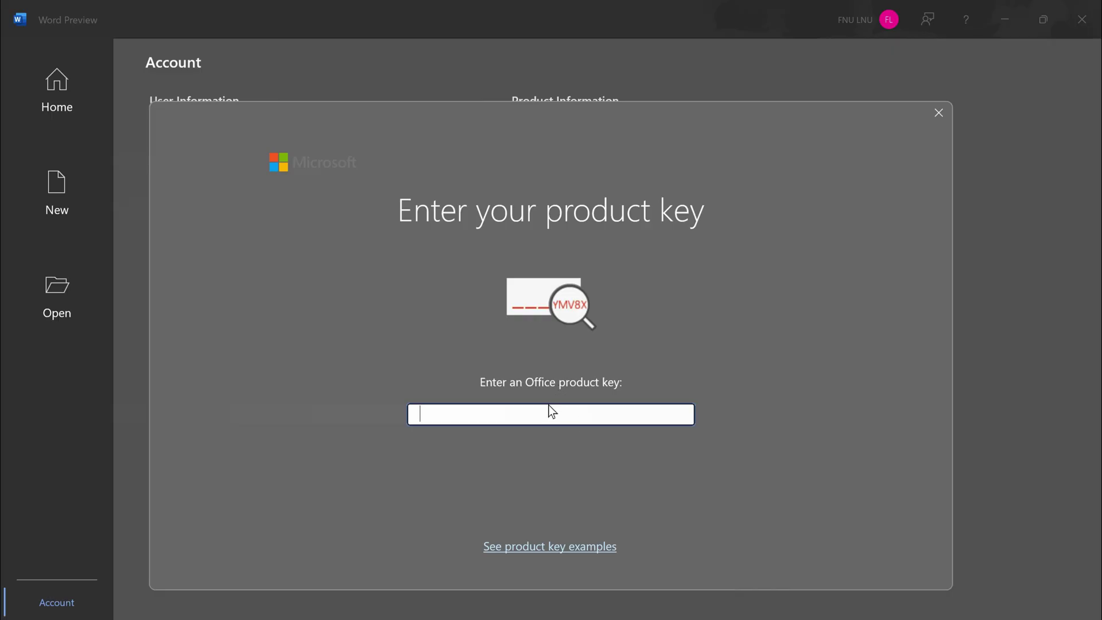
- Paste the copied MAK product key into Word's Office product key field and submit it
right_click(485, 415)
click(512, 456)
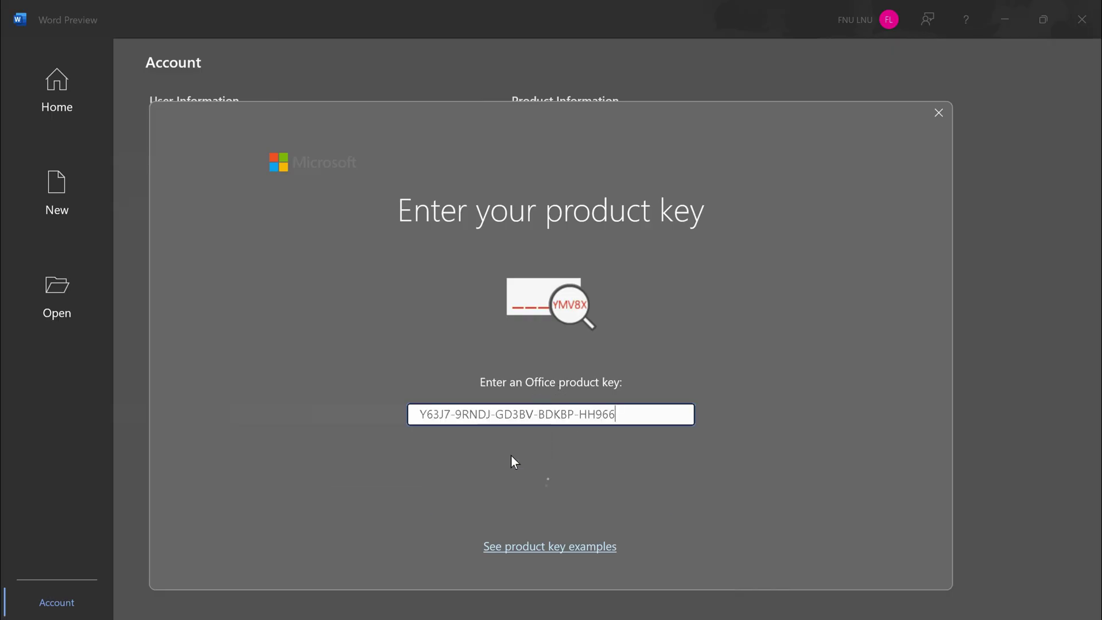
click(526, 501)
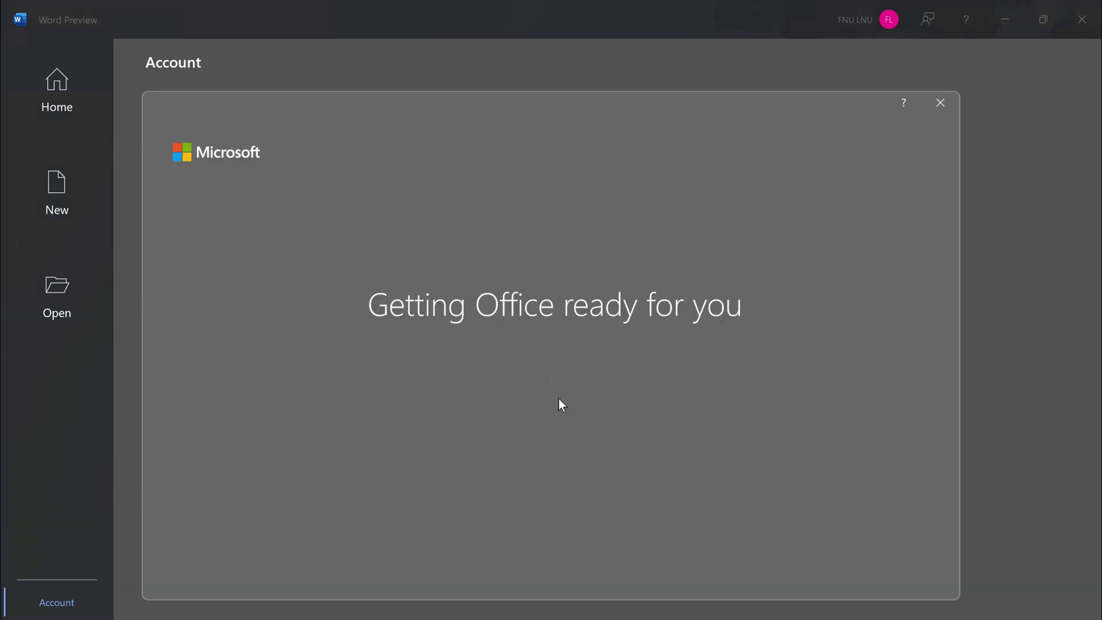